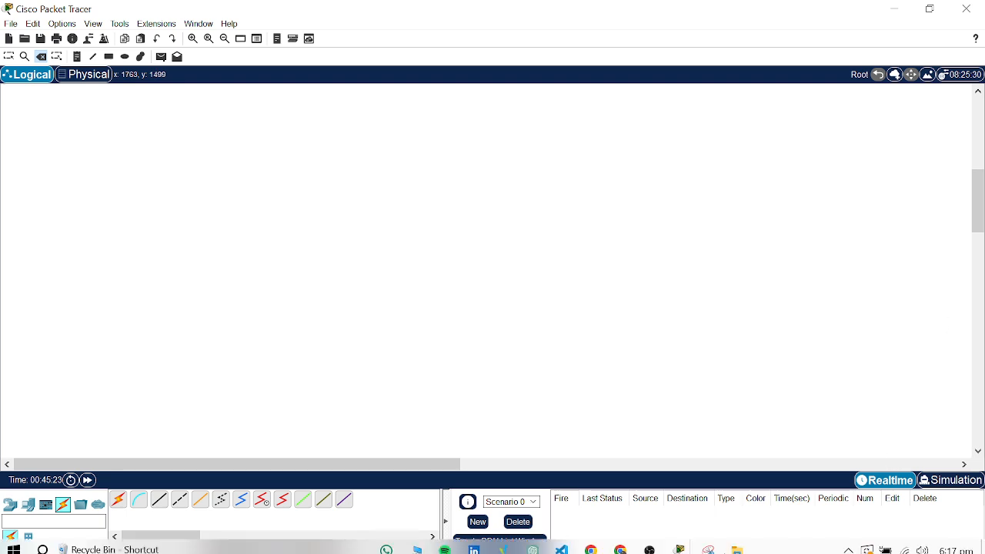
# - Switch to Chrome to read the Lab 04 exercise with the DHCP server network diagram, and return to Packet Tracer
pyautogui.moveTo(736, 543)
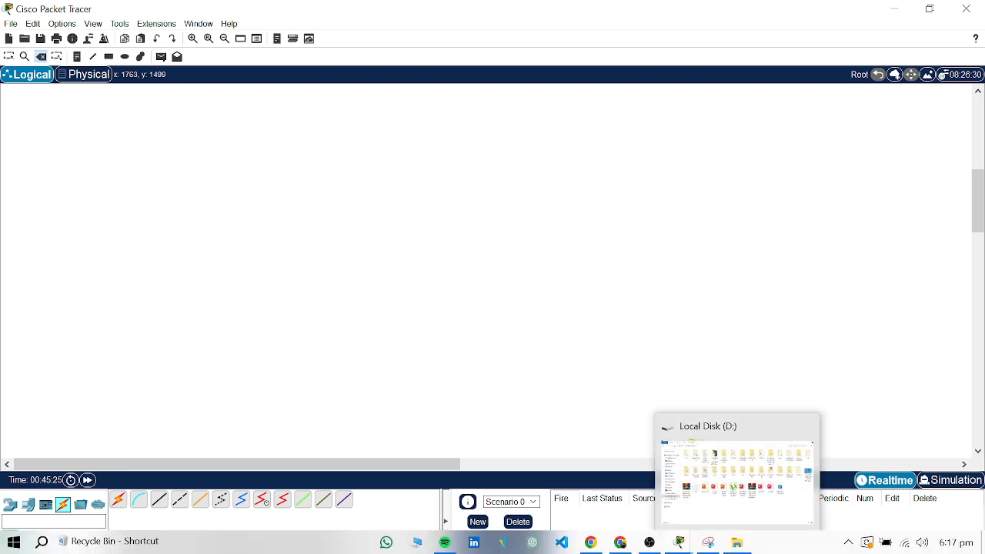
pyautogui.moveTo(620, 543)
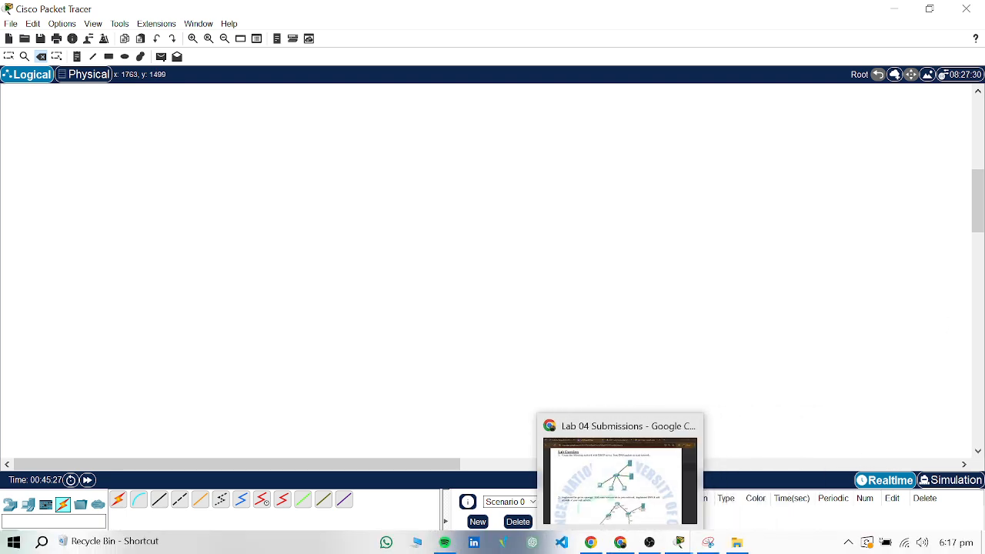
pyautogui.click(620, 479)
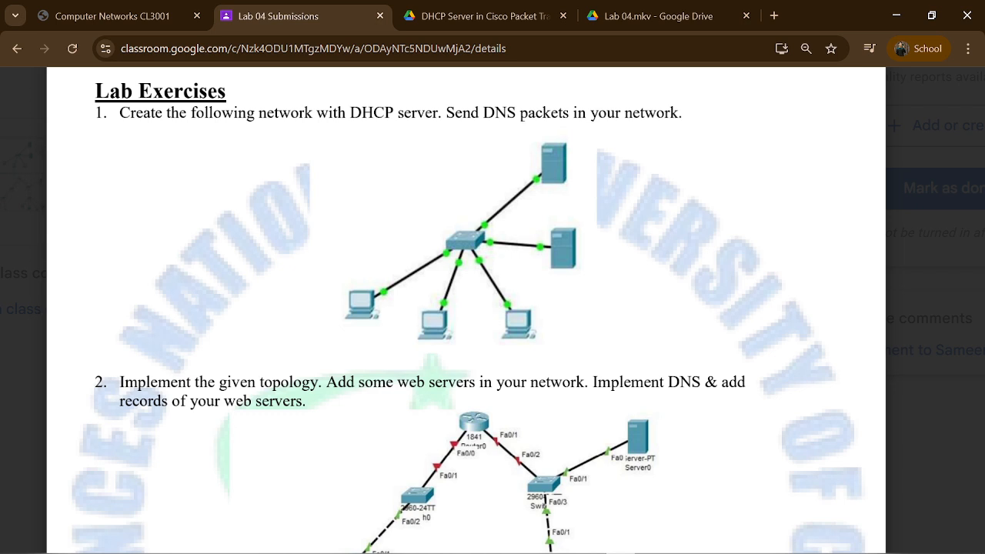
pyautogui.moveTo(591, 543)
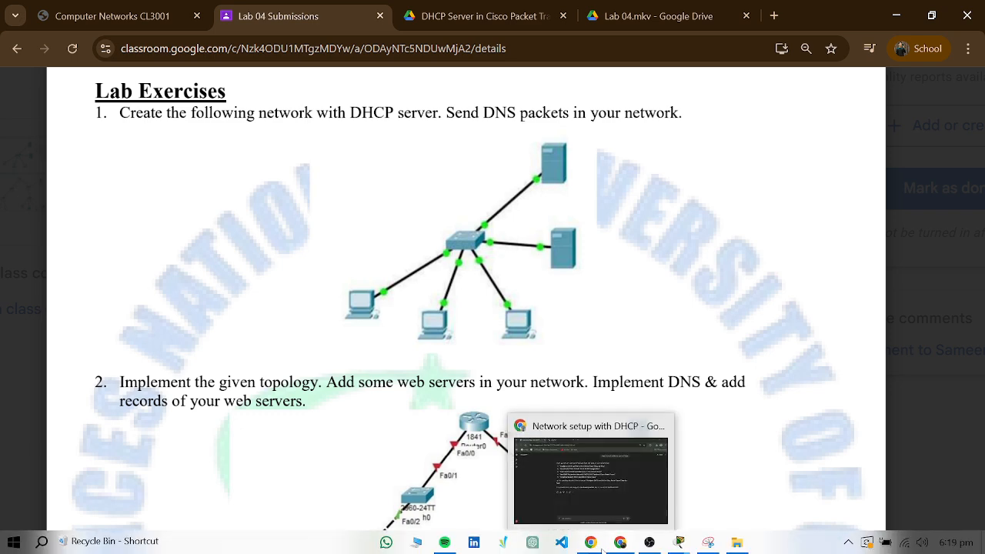
pyautogui.moveTo(680, 545)
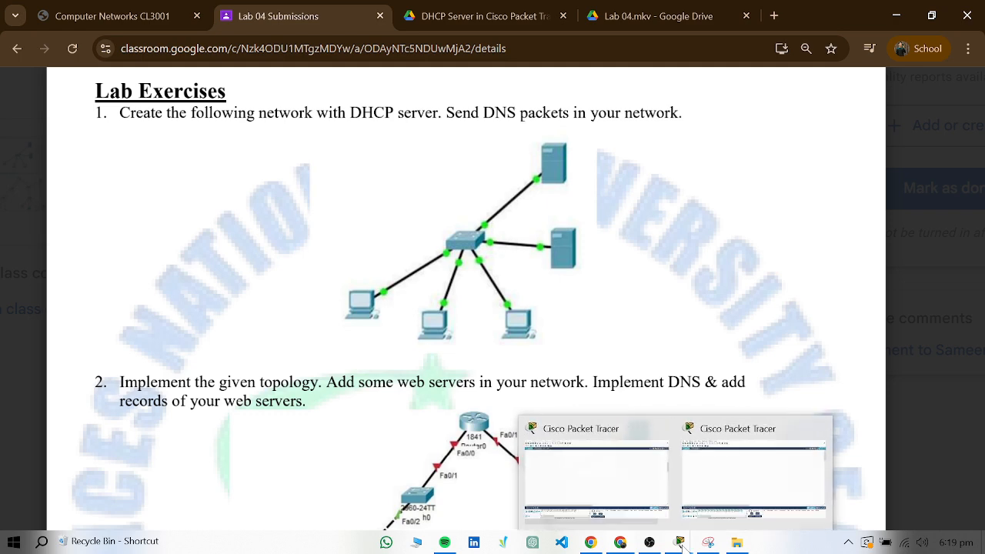
pyautogui.click(618, 490)
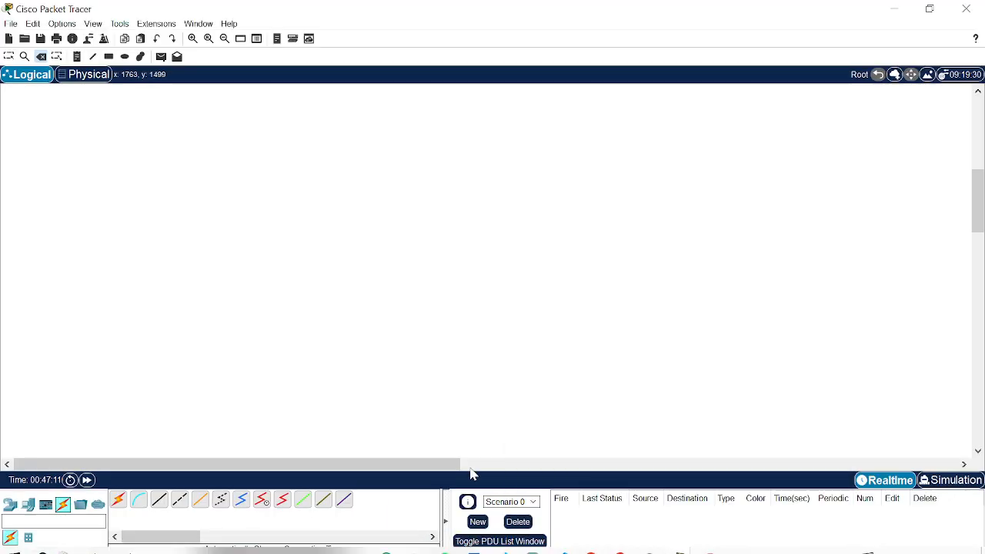
# - Place three PCs side by side in the lower middle of the workspace, with the middle one slightly lower
pyautogui.click(10, 505)
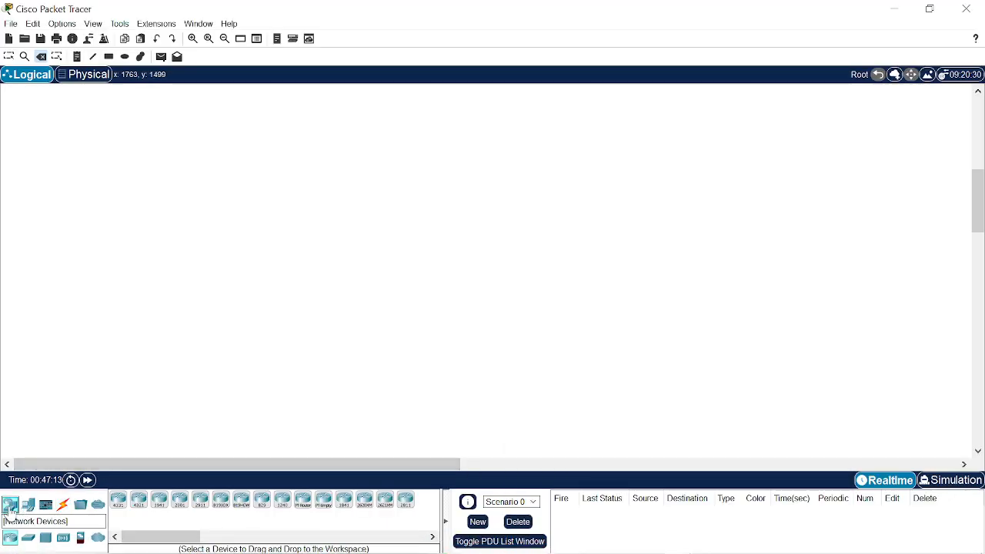
pyautogui.click(27, 505)
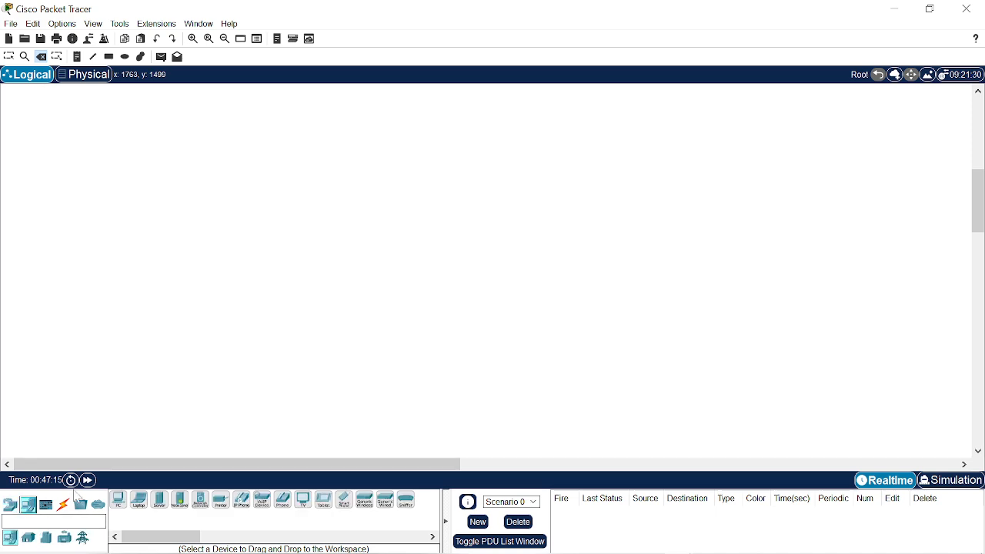
pyautogui.click(118, 499)
pyautogui.click(364, 308)
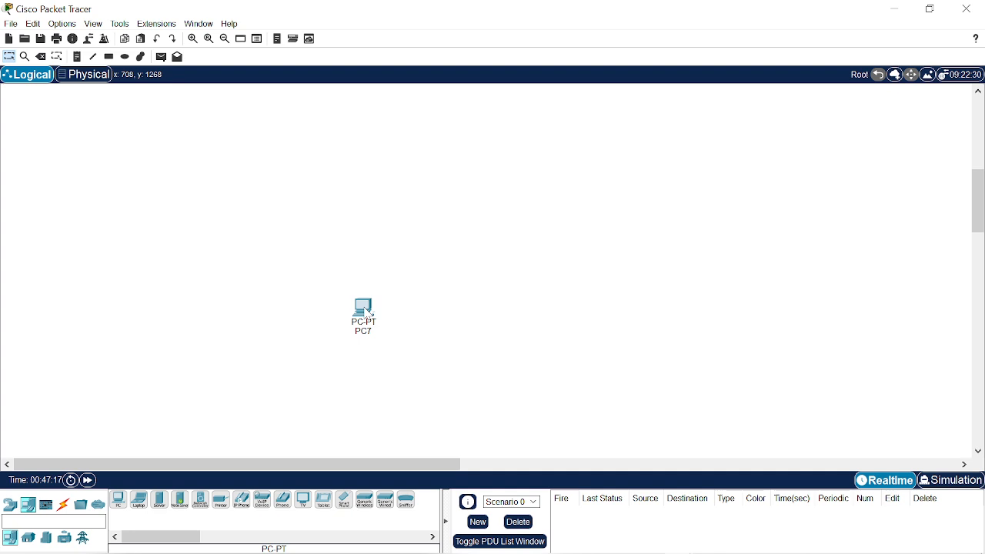
pyautogui.click(119, 499)
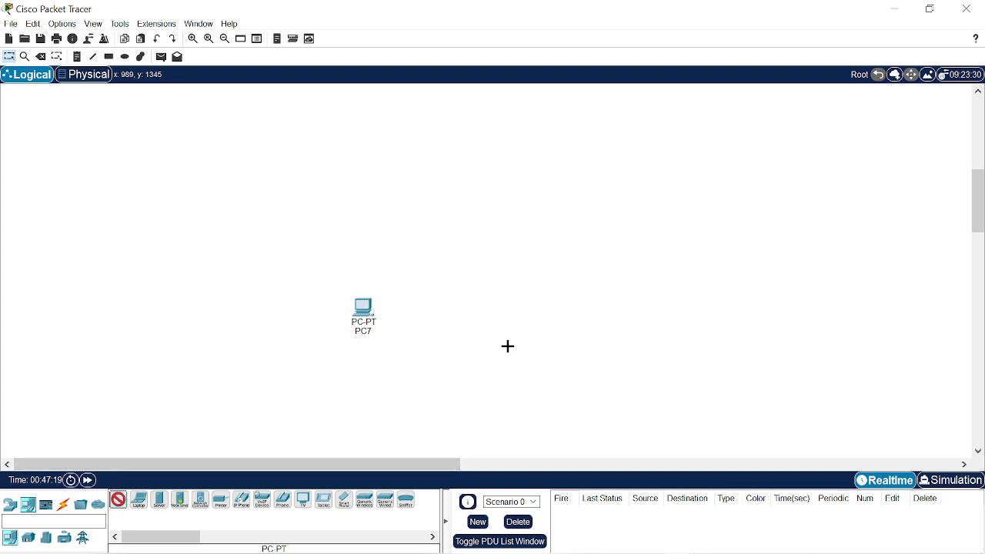
pyautogui.click(437, 333)
pyautogui.click(117, 500)
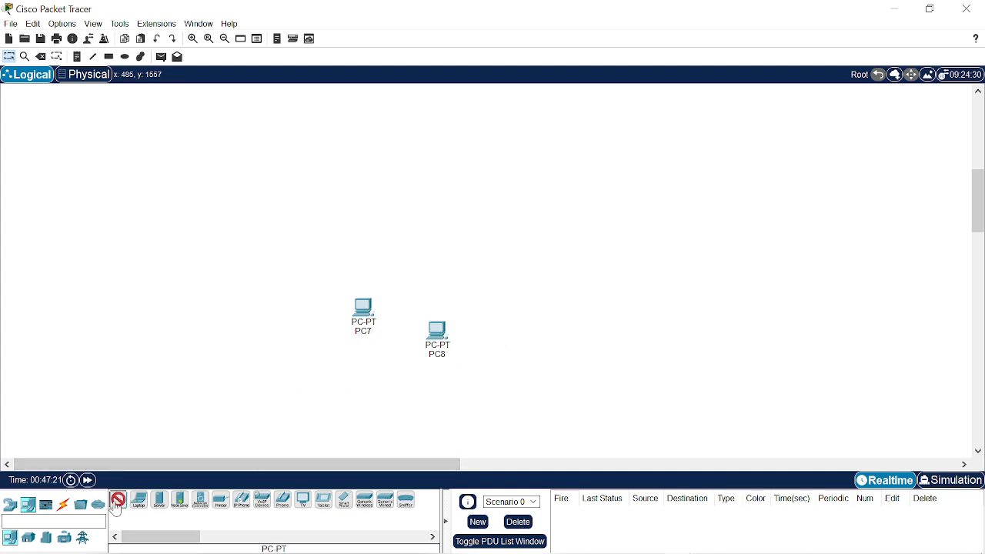
pyautogui.click(536, 308)
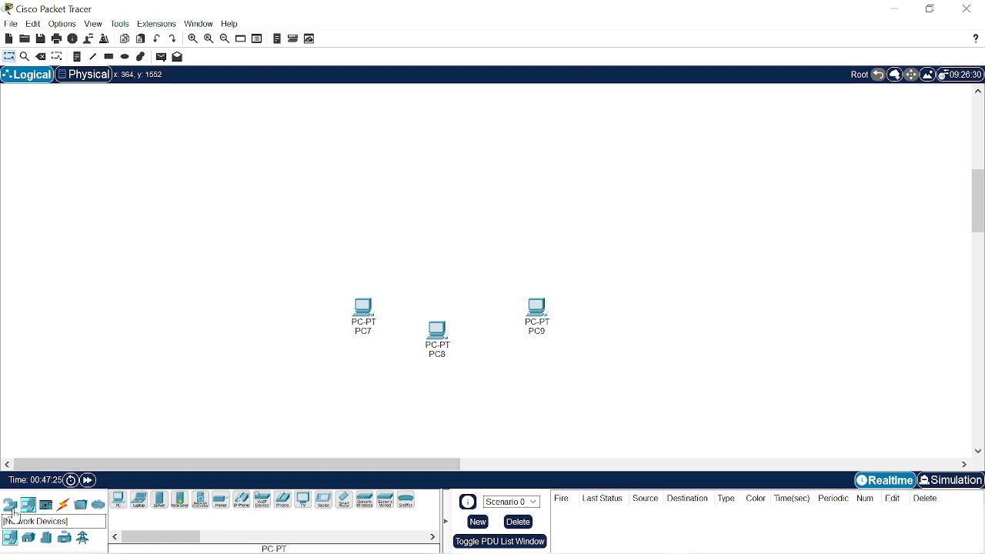
# - Add a 2960-24TT switch above the middle PC
pyautogui.click(14, 515)
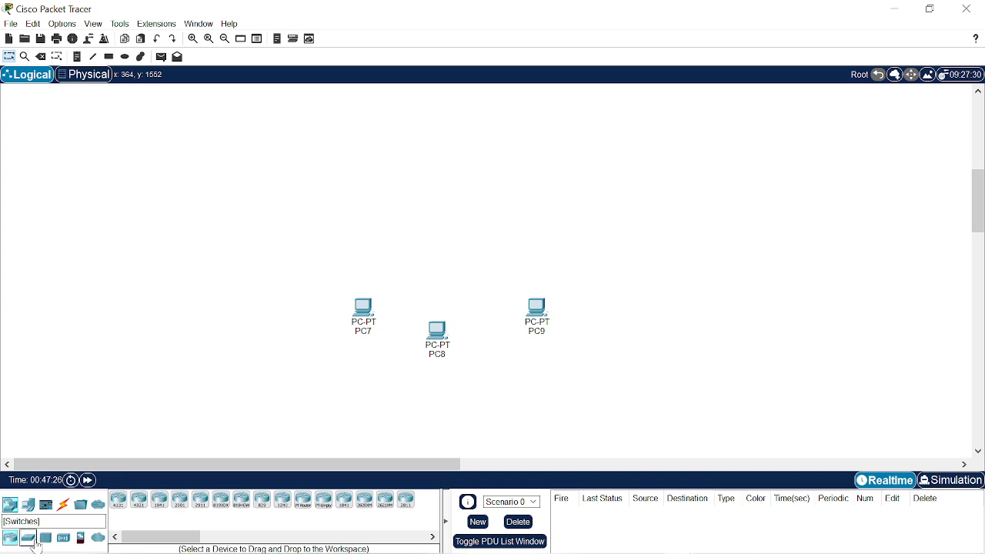
pyautogui.click(28, 538)
pyautogui.click(262, 501)
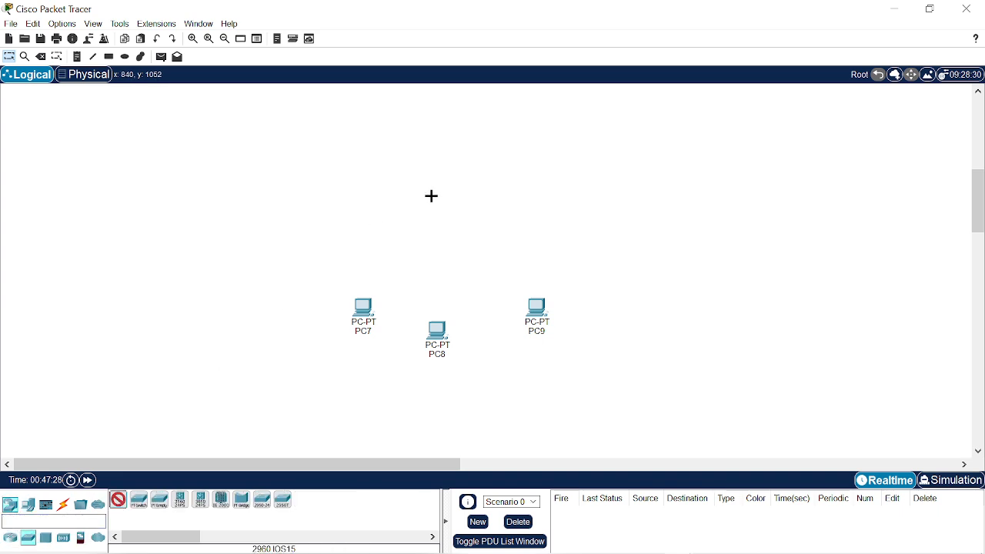
pyautogui.click(431, 195)
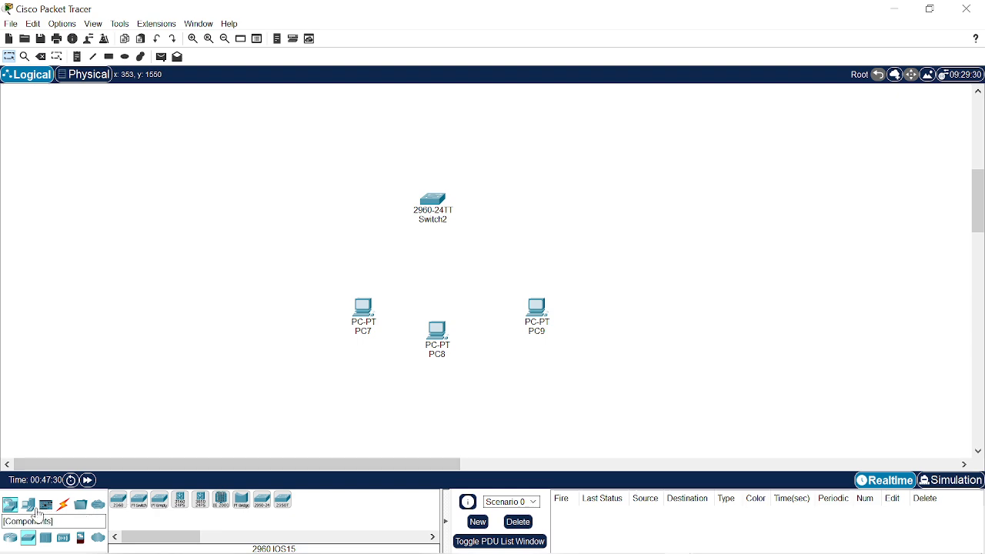
# - Add two Server-PT devices, one above and to the right of the switch and one farther right of it
pyautogui.click(29, 505)
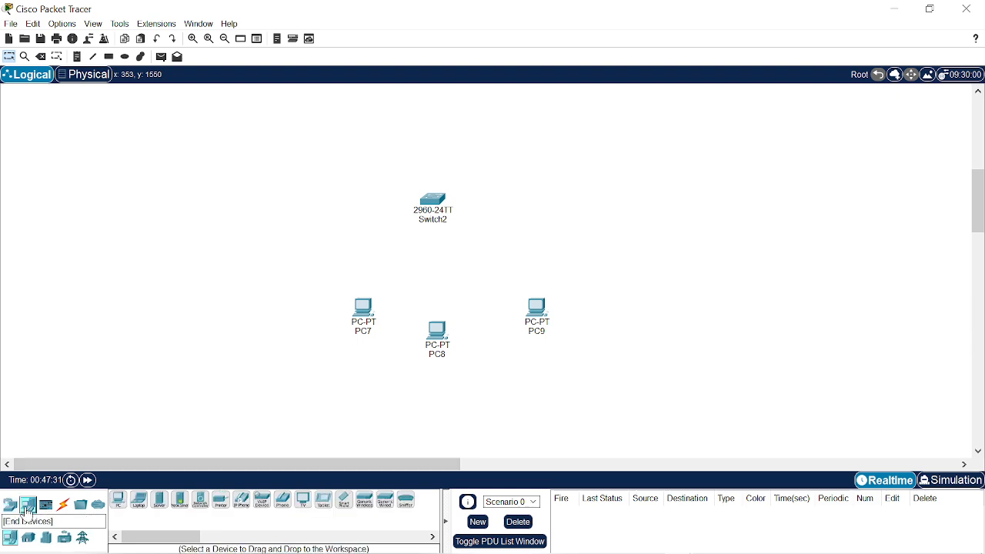
pyautogui.click(159, 500)
pyautogui.click(516, 127)
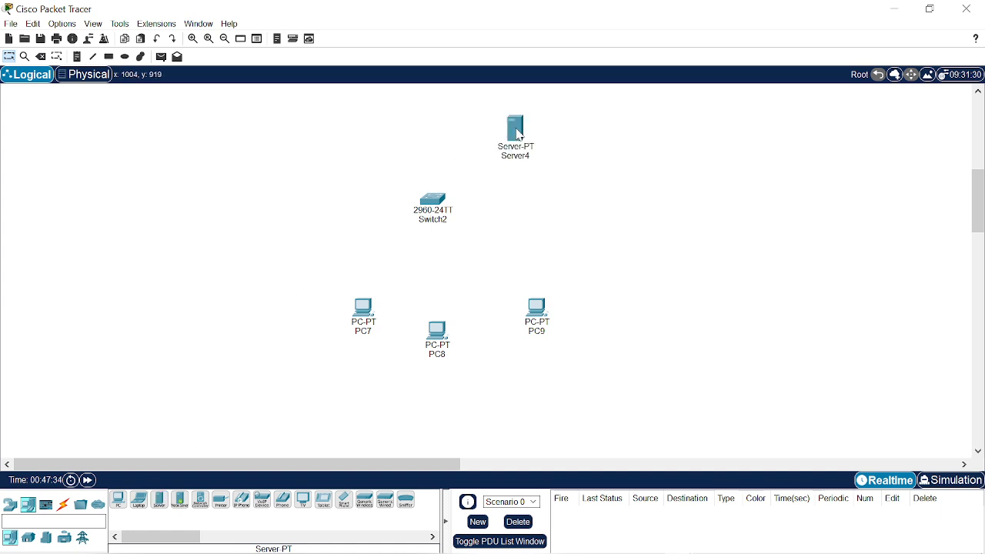
pyautogui.click(159, 500)
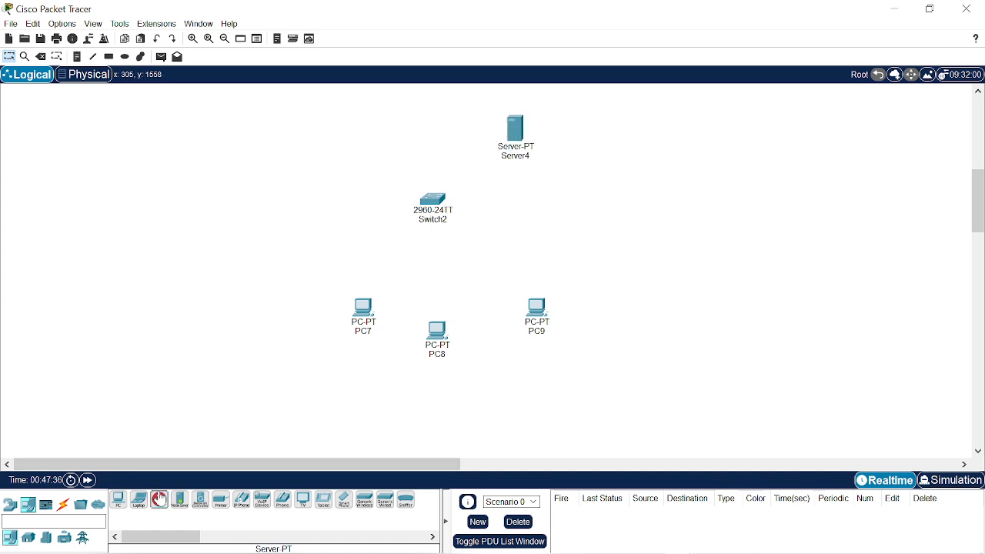
pyautogui.click(597, 192)
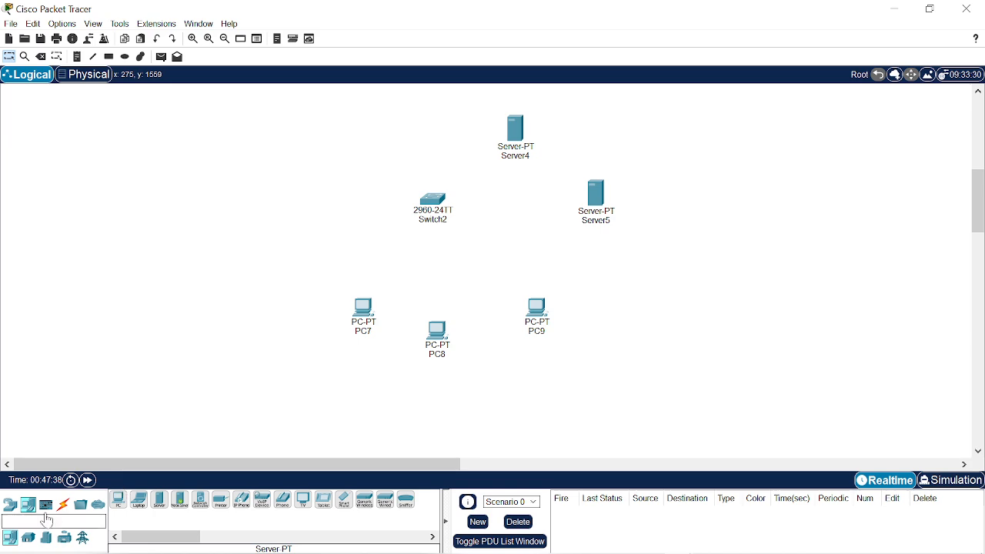
# - Connect PC7, PC8 and PC9 to the switch using automatically chosen connections
pyautogui.click(63, 505)
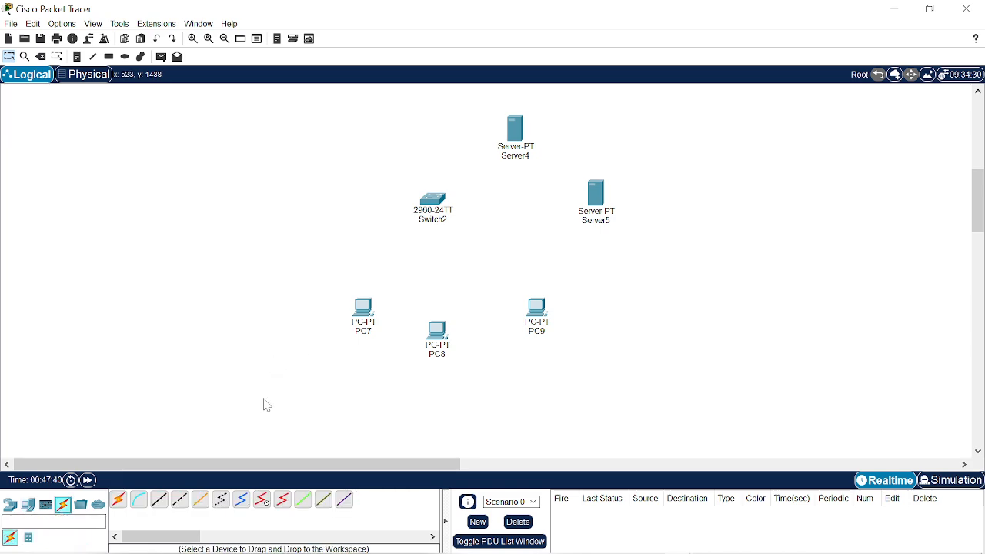
pyautogui.click(118, 500)
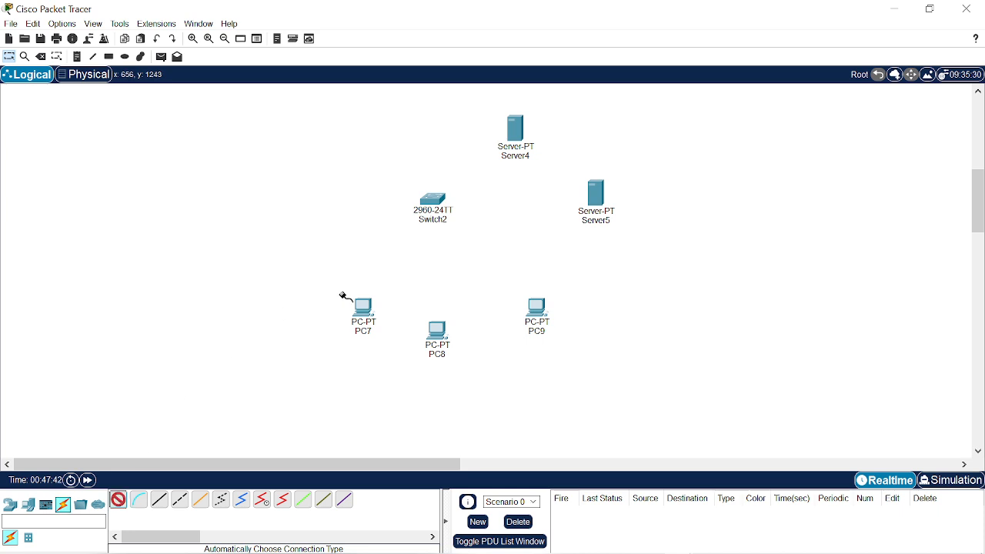
pyautogui.click(363, 308)
pyautogui.click(437, 201)
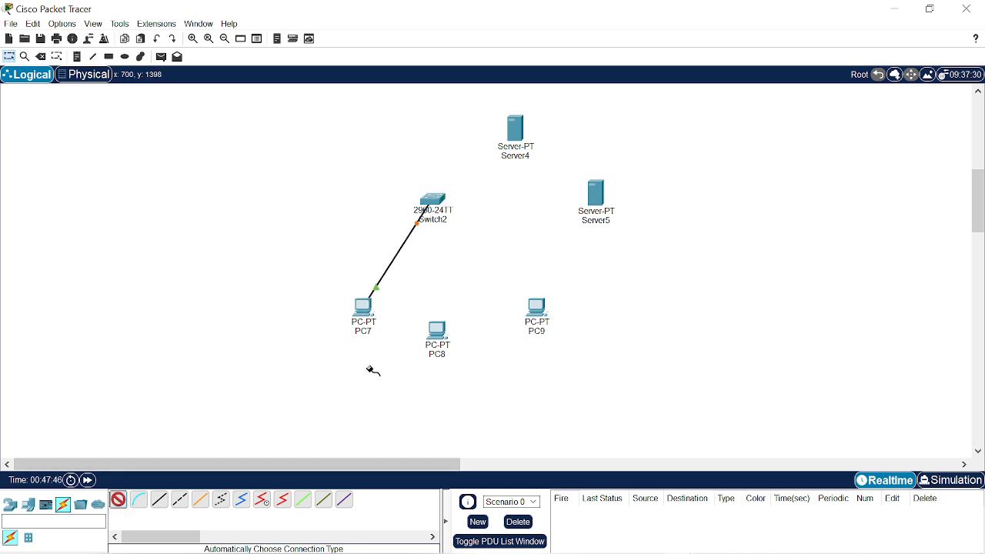
pyautogui.click(436, 333)
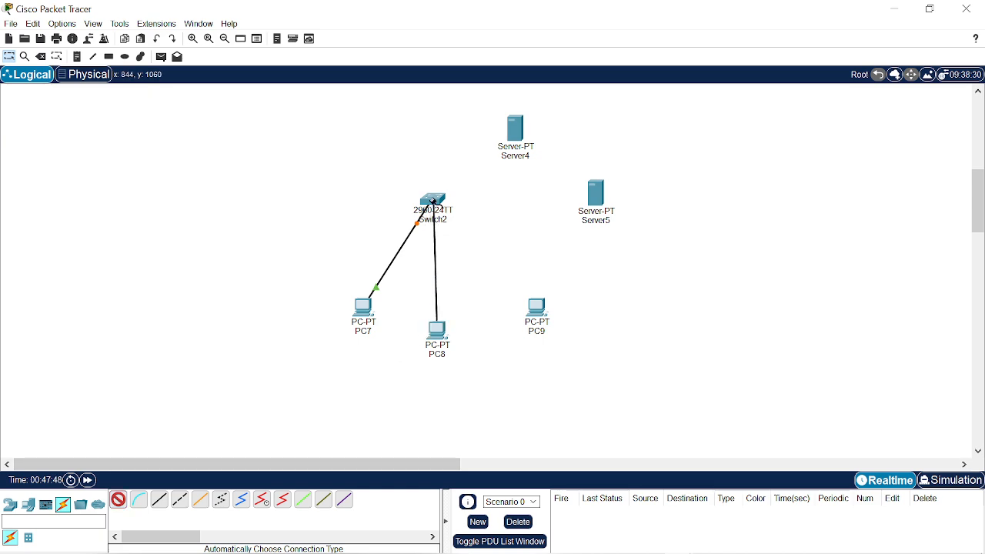
pyautogui.click(433, 202)
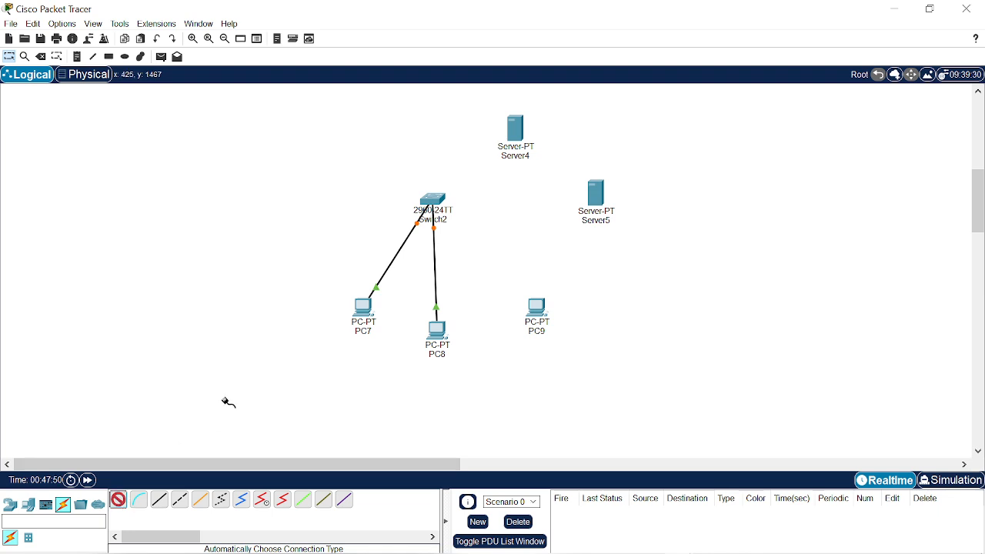
pyautogui.click(437, 206)
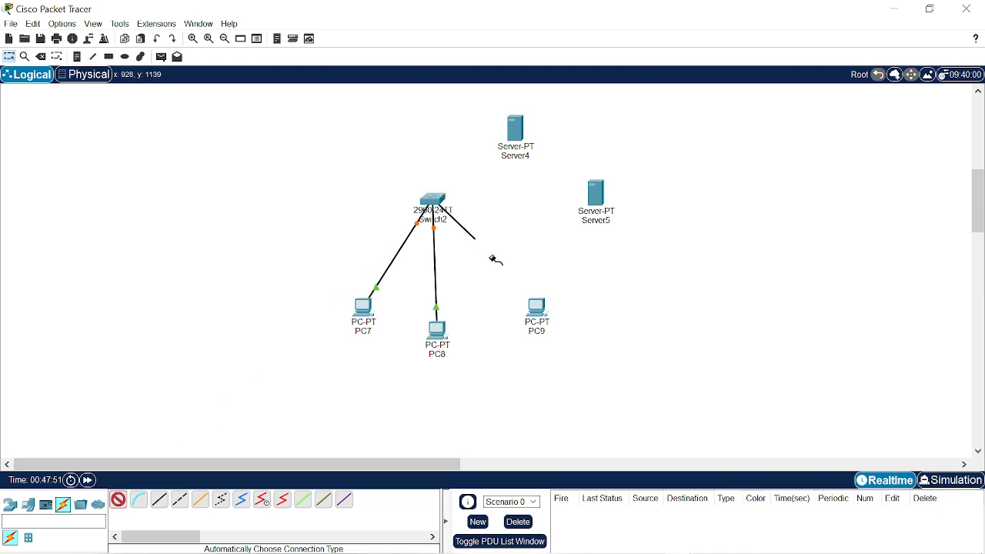
pyautogui.click(537, 304)
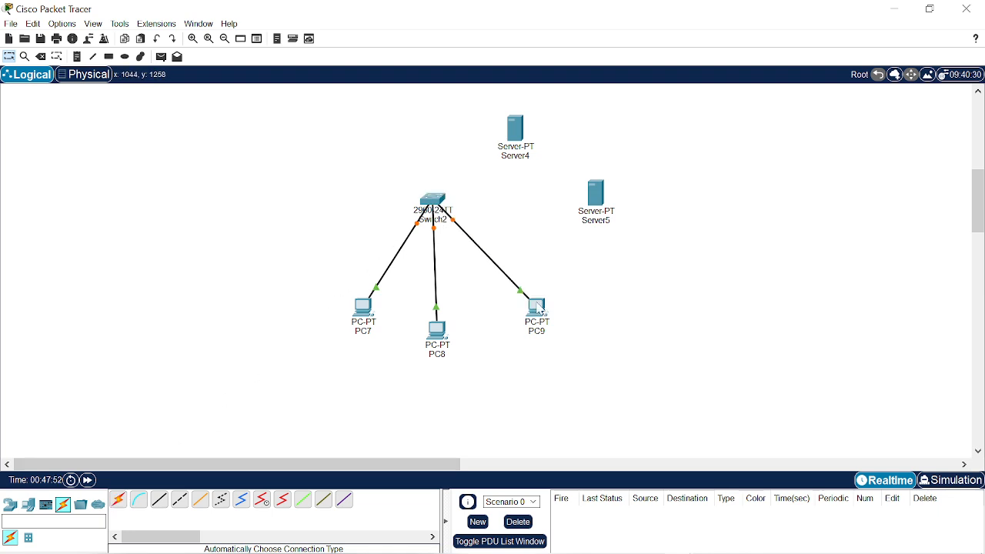
# - Connect the switch to Server4 and Server5 using automatically chosen connections
pyautogui.click(119, 502)
pyautogui.click(434, 202)
pyautogui.click(515, 132)
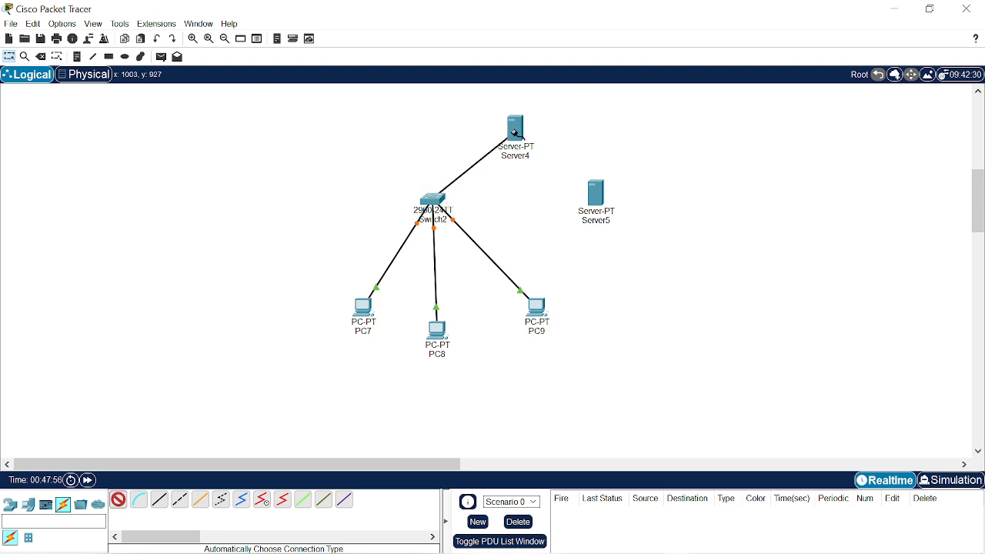
pyautogui.click(119, 502)
pyautogui.click(433, 201)
pyautogui.click(593, 196)
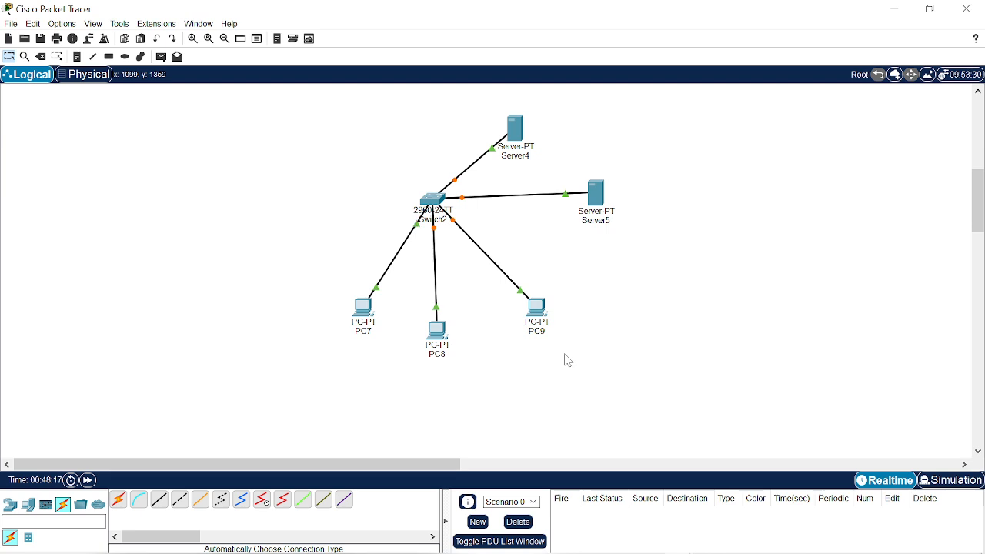
pyautogui.moveTo(594, 194)
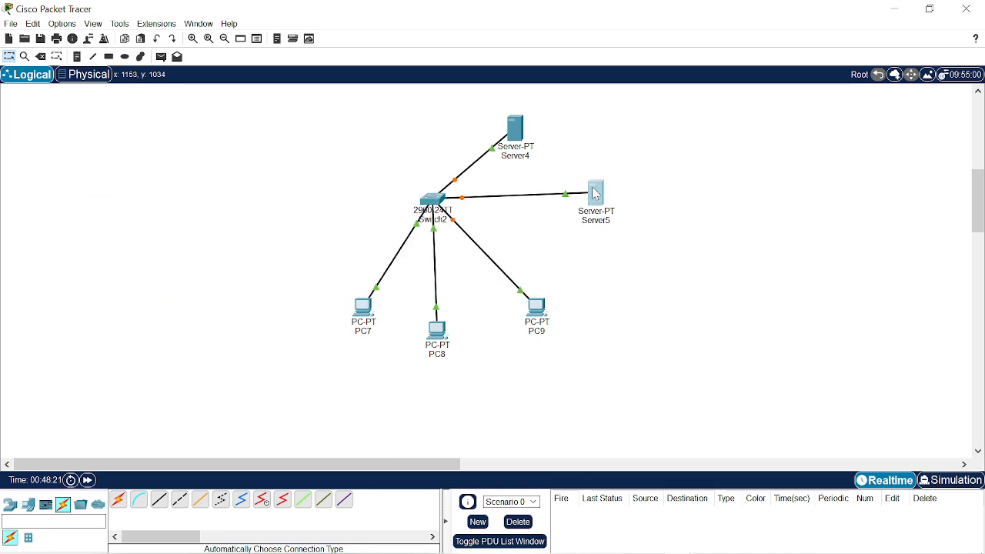
pyautogui.click(595, 194)
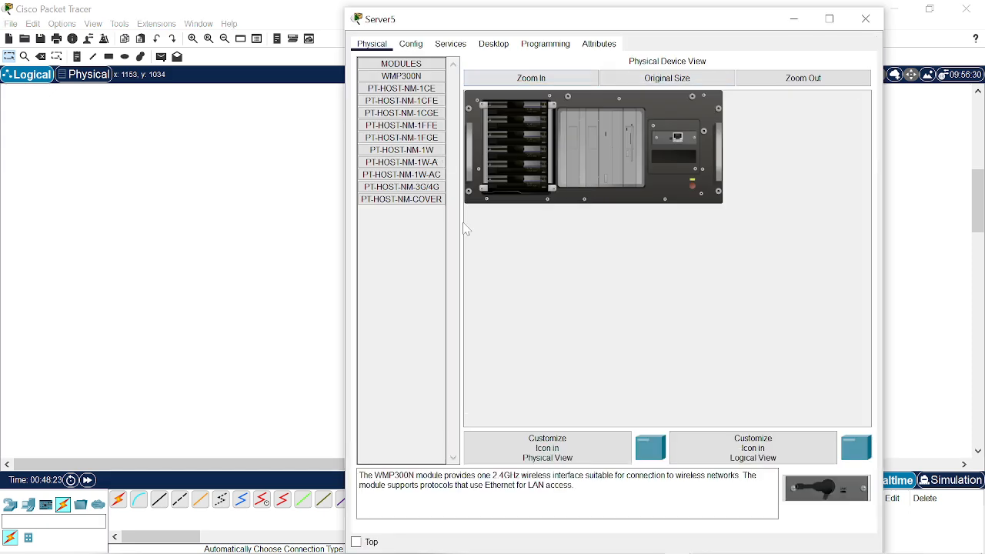
pyautogui.click(852, 30)
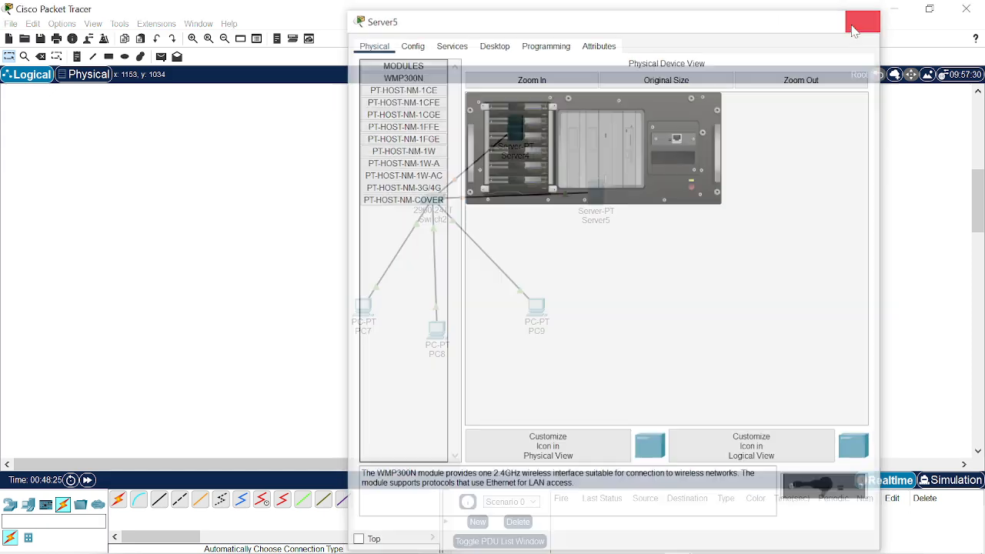
# - Switch to Snipping Tool and capture a new rectangular snip of the whole network topology
pyautogui.moveTo(743, 551)
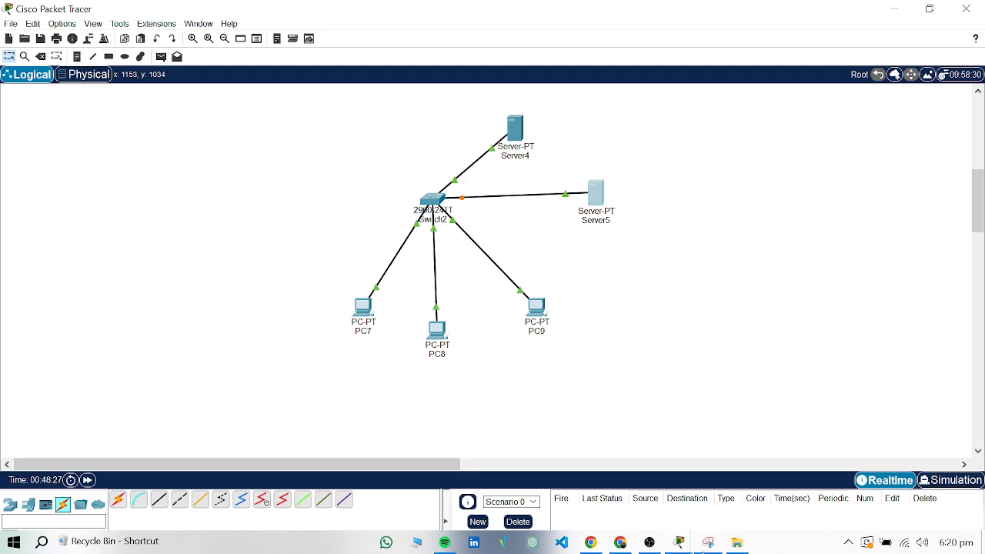
pyautogui.click(706, 542)
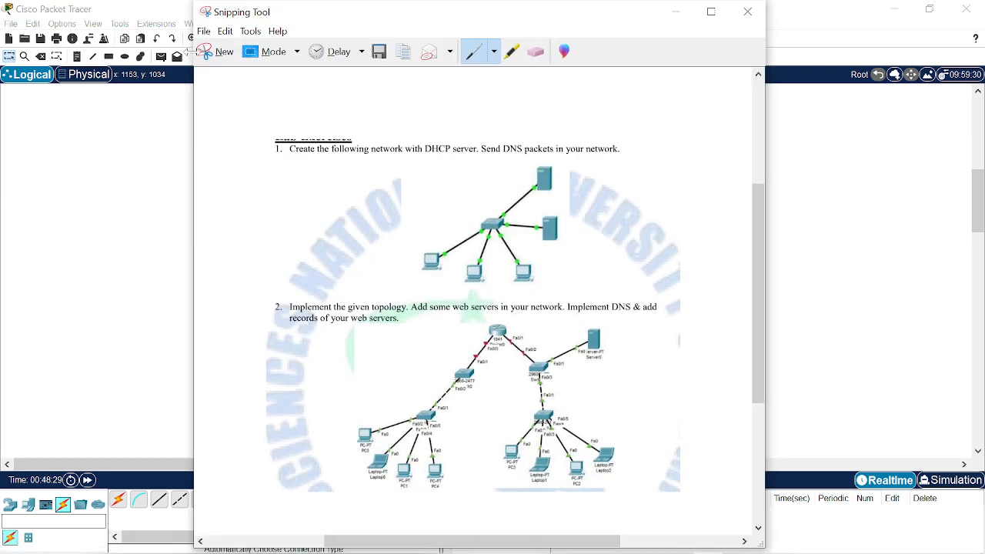
pyautogui.click(208, 51)
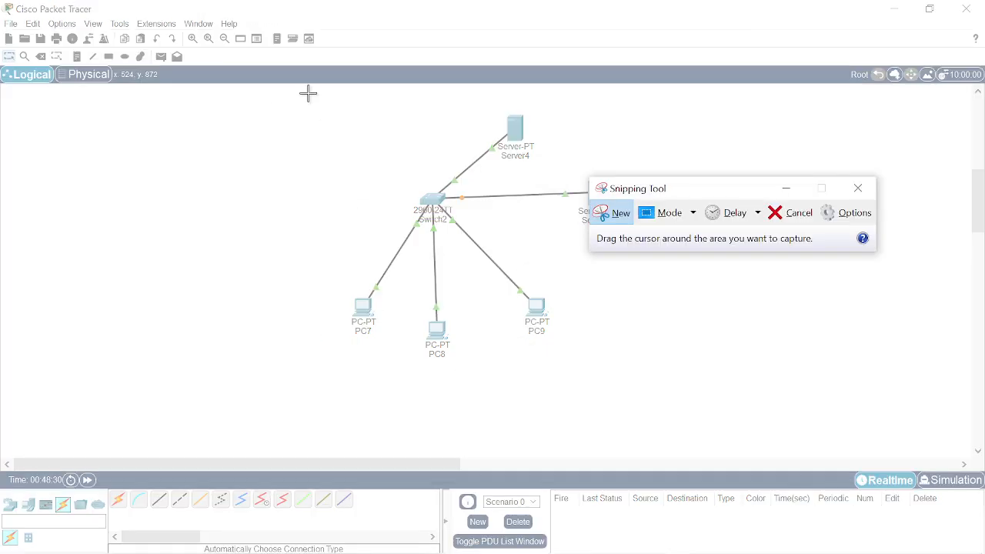
pyautogui.moveTo(308, 93); pyautogui.dragTo(695, 398)
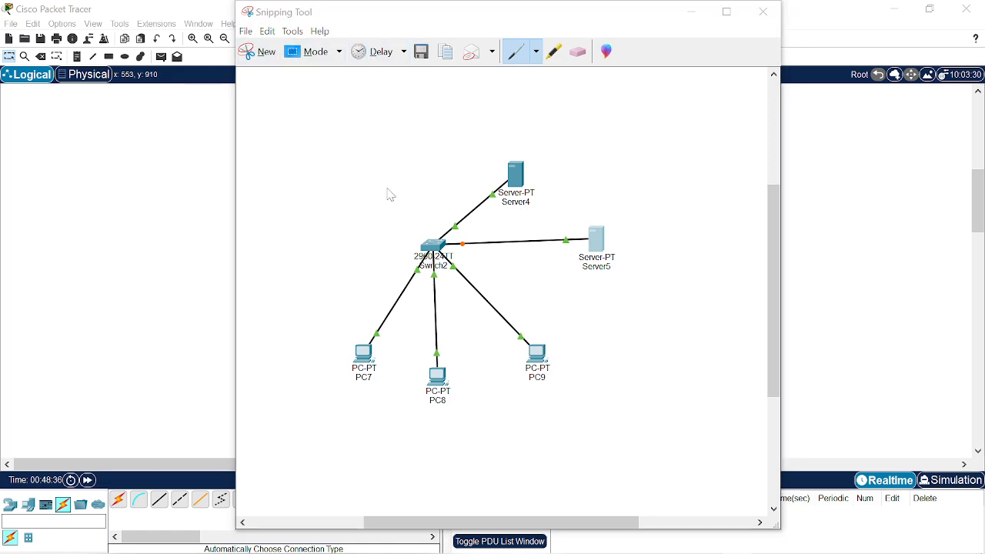
# - Save the topology snip as a PNG image named 1_1 on Local Disk (D:) and minimize Snipping Tool
pyautogui.hotkey('ctrl', 's')
pyautogui.press('BackSpace')
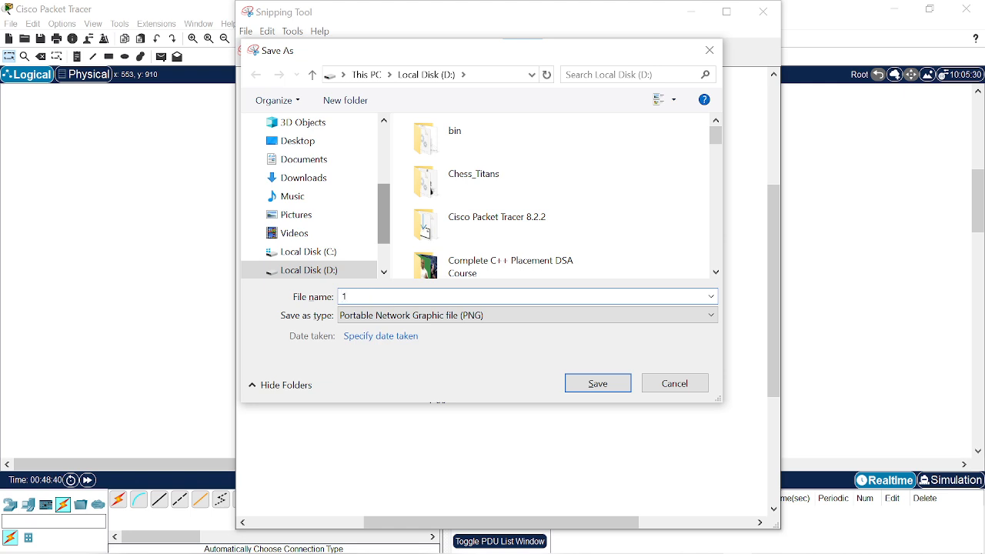
pyautogui.press('Return')
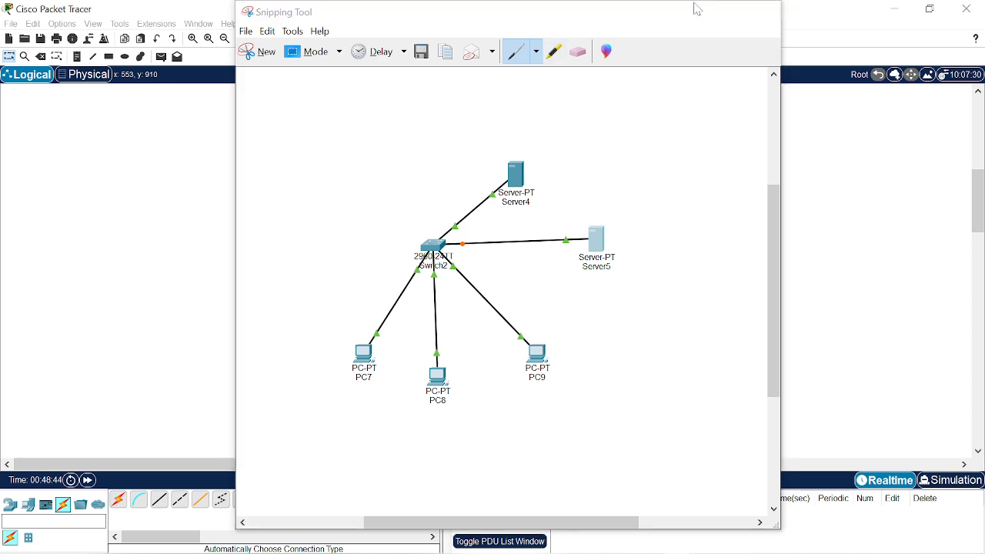
pyautogui.click(693, 11)
# - In Packet Tracer, open Server5's configuration and change its display name to "DHCP server"
pyautogui.click(596, 197)
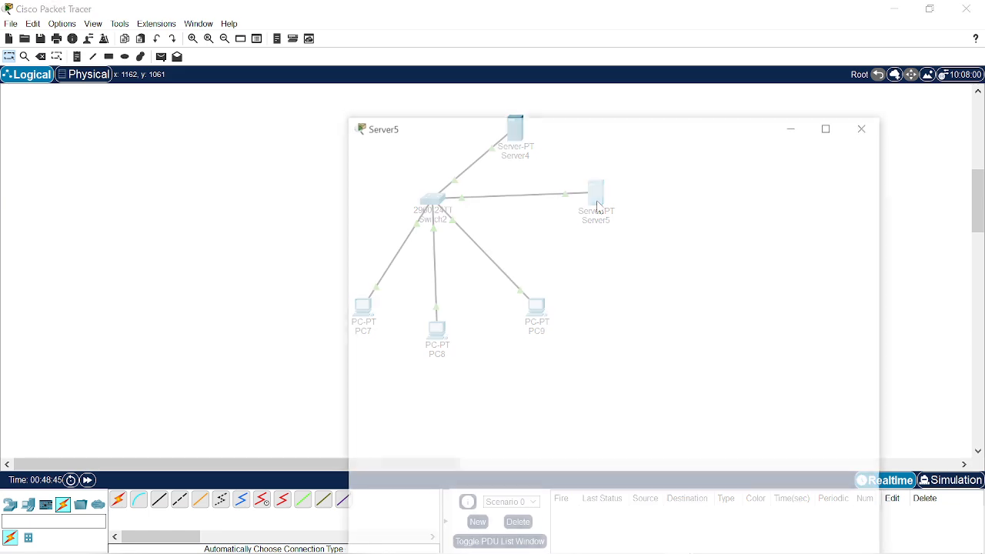
pyautogui.click(408, 44)
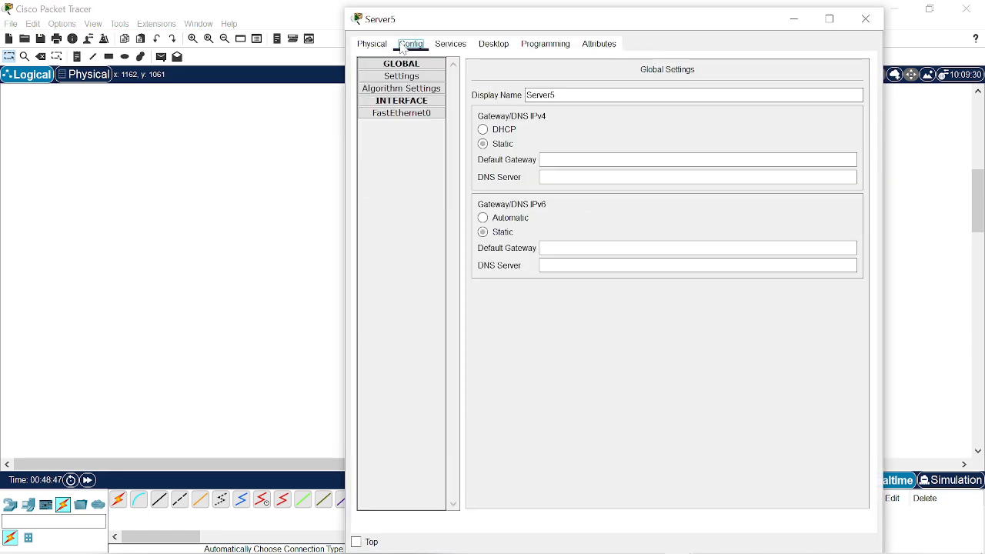
pyautogui.moveTo(556, 95); pyautogui.dragTo(446, 99)
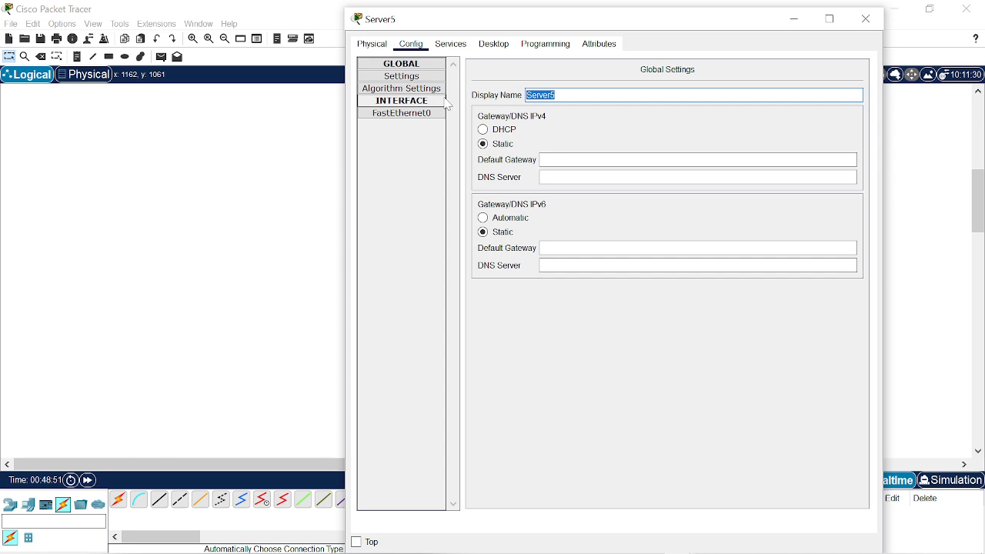
pyautogui.write('DH')
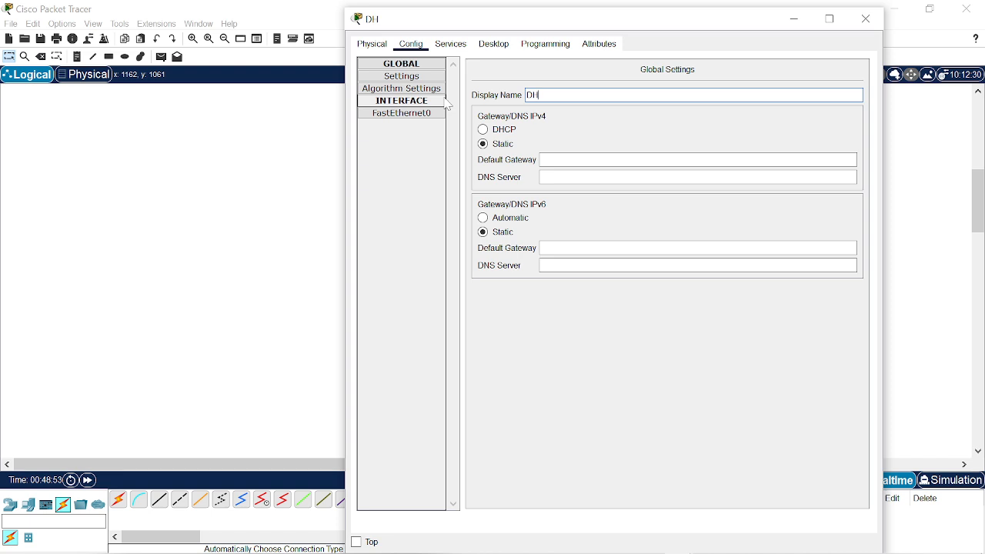
pyautogui.write('CP server')
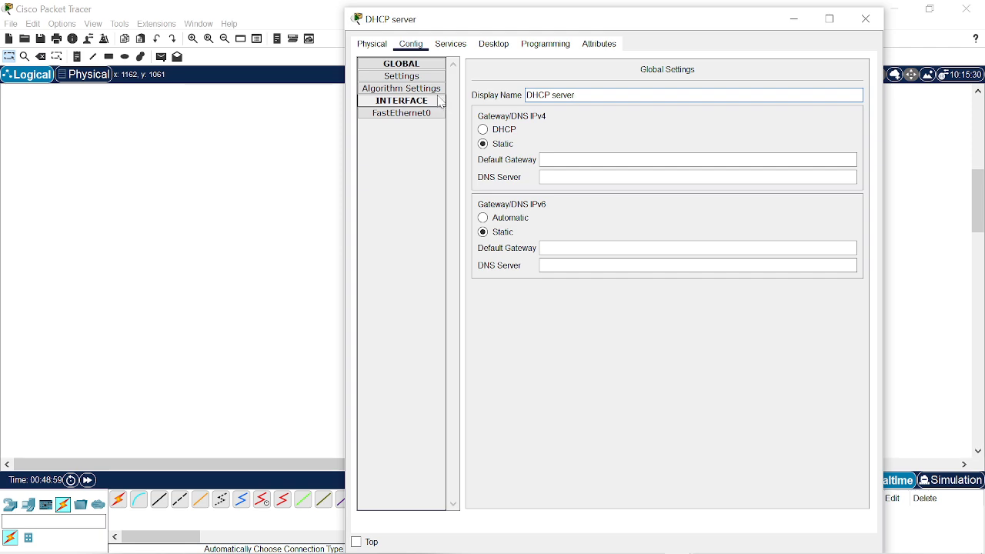
# - Assign the static IPv4 address 192.168.1.1 with subnet mask 255.255.255.0 to the DHCP server's FastEthernet0 interface
pyautogui.click(399, 103)
pyautogui.click(399, 103)
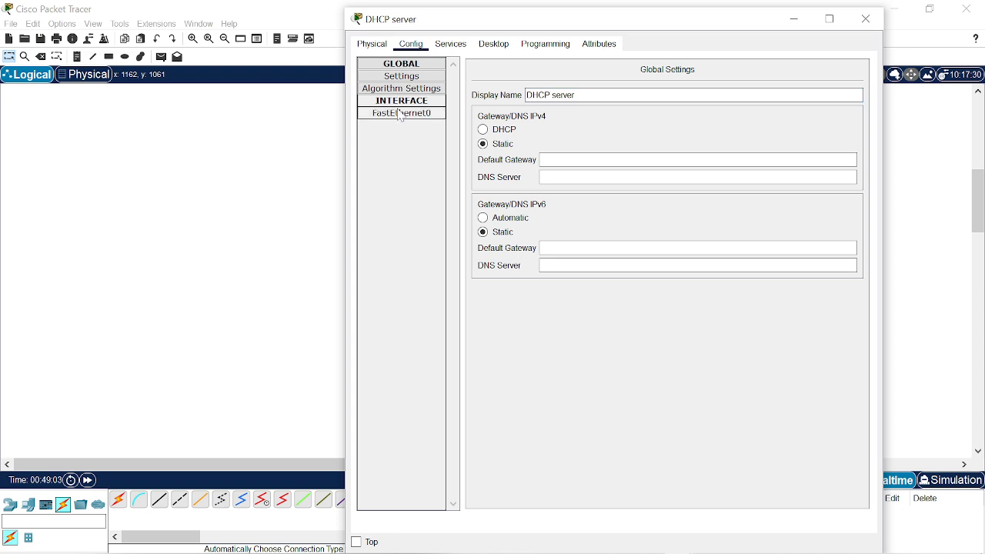
pyautogui.click(401, 114)
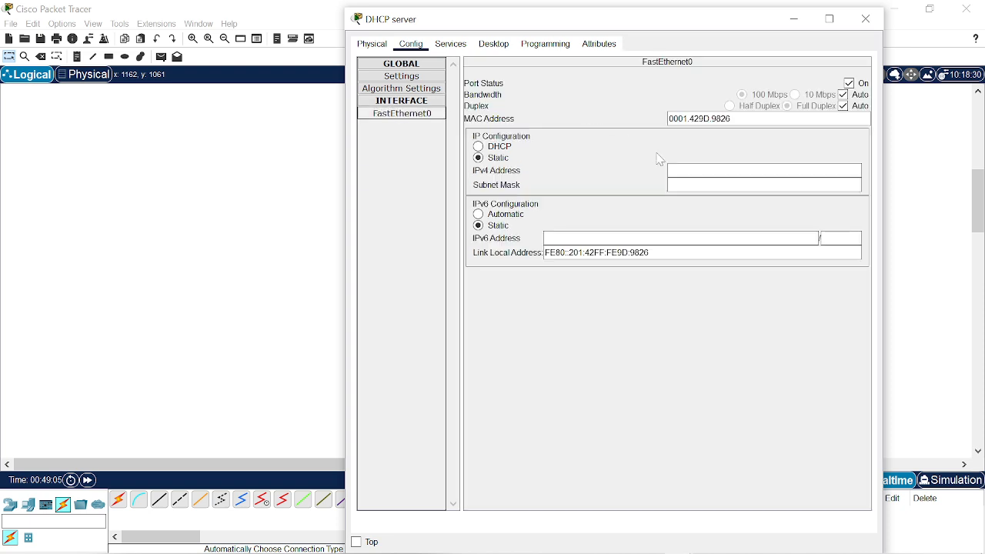
pyautogui.click(677, 170)
pyautogui.write('192')
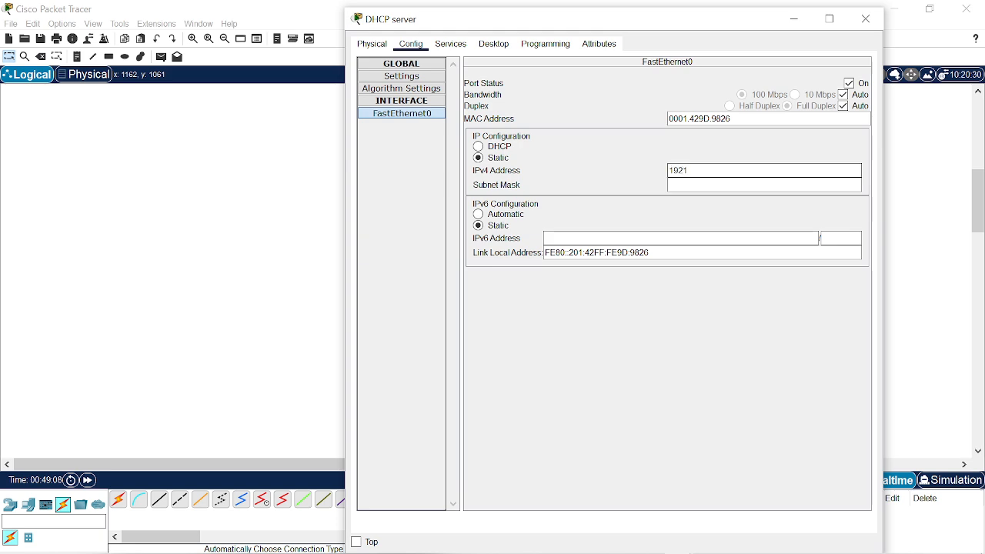
pyautogui.write('.168')
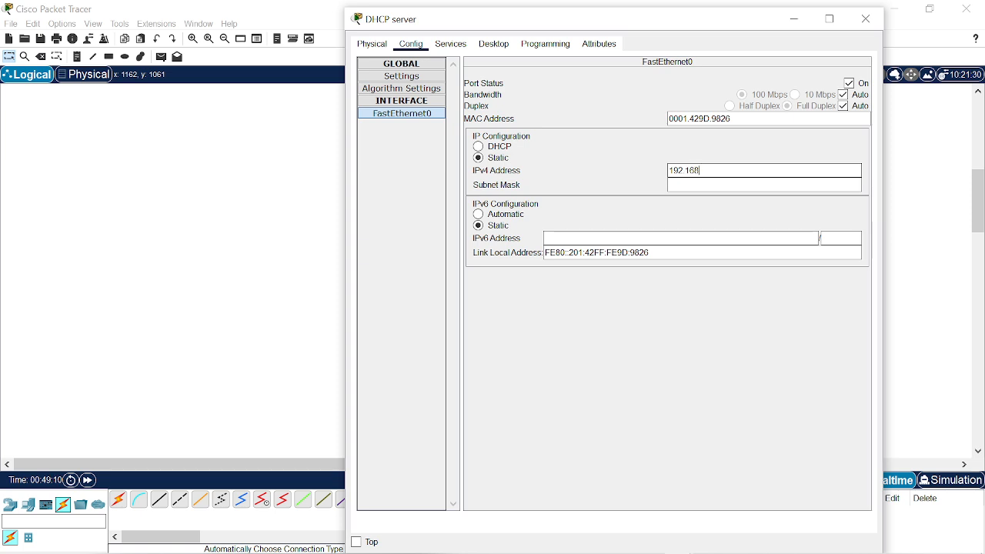
pyautogui.write('.1.1')
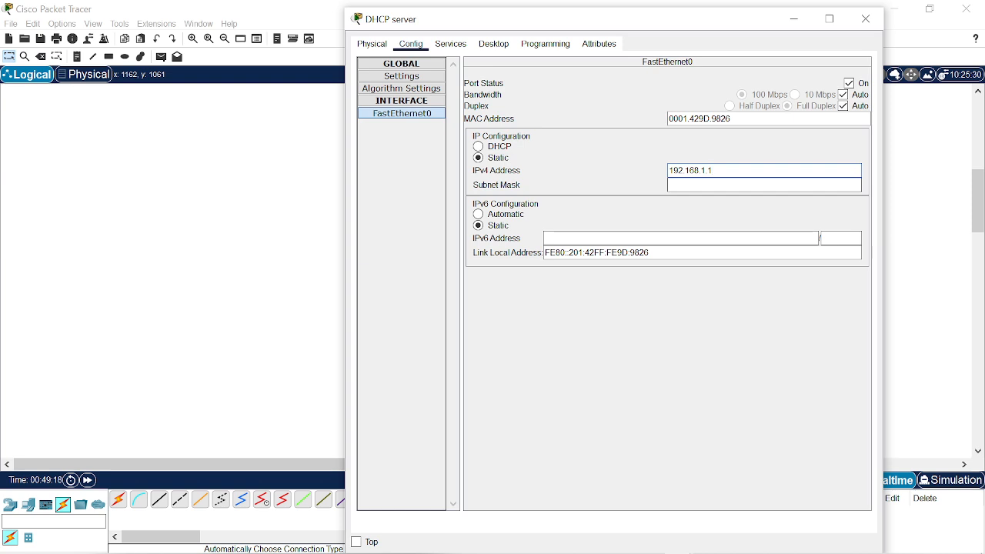
pyautogui.press('Return')
# - Switch to Snipping Tool and capture a rectangular snip of the DHCP server's FastEthernet0 IP configuration
pyautogui.click(738, 546)
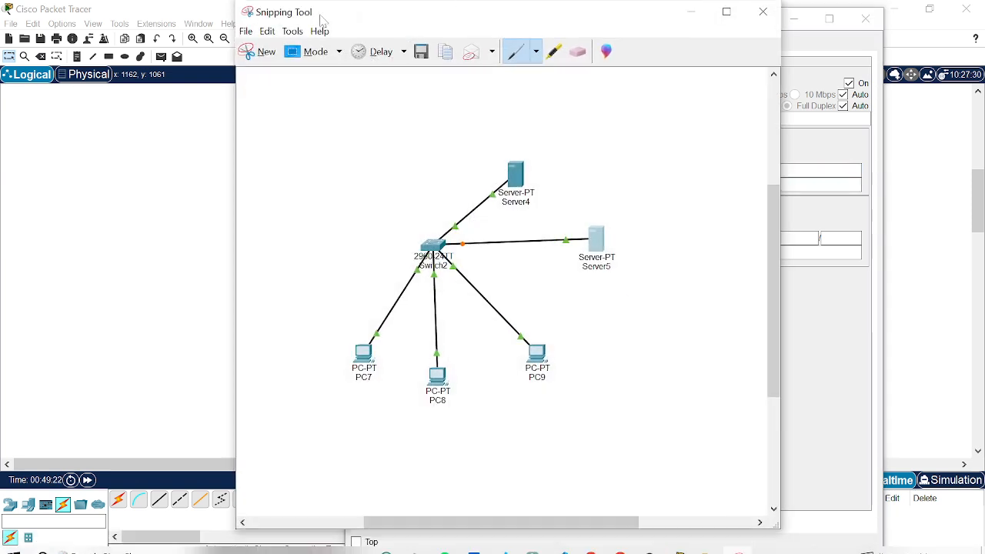
pyautogui.click(259, 50)
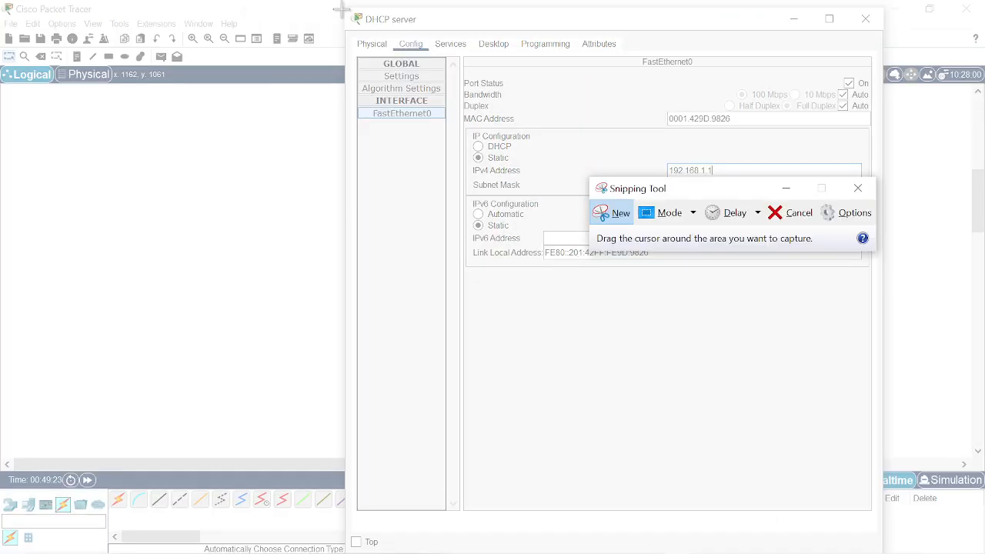
pyautogui.moveTo(347, 8); pyautogui.dragTo(883, 210)
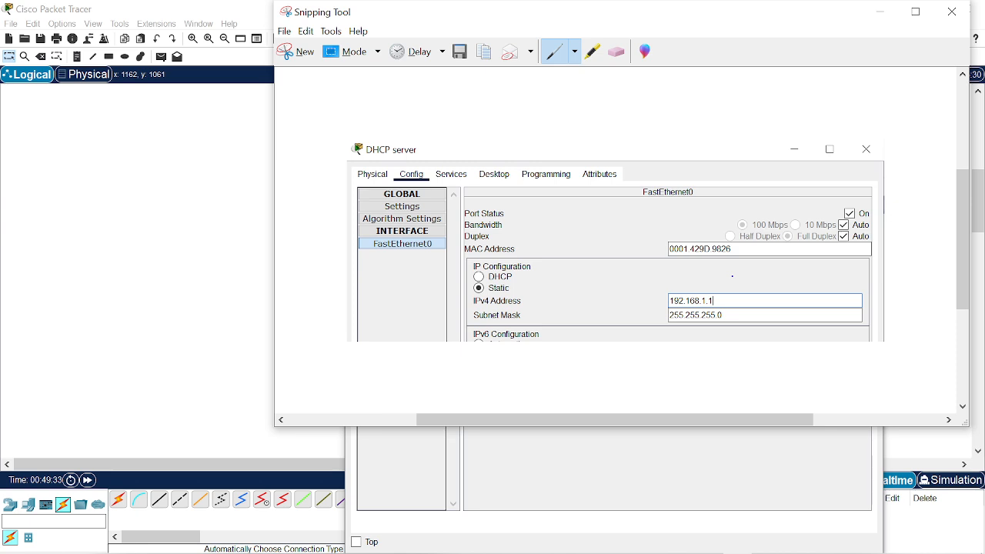
# - Save the FastEthernet0 configuration snip as a PNG image named 1_2 on Local Disk (D:)
pyautogui.hotkey('ctrl', 's')
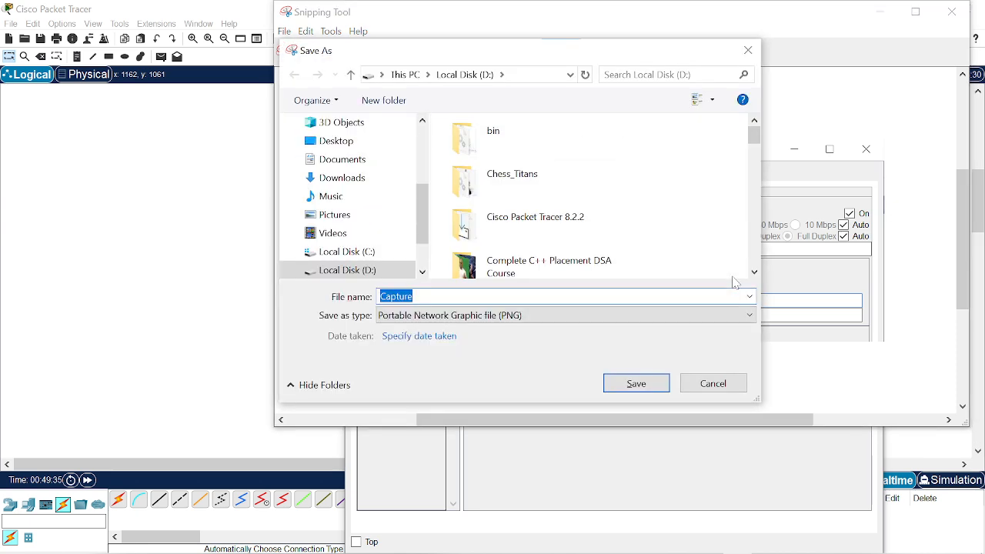
pyautogui.write('1')
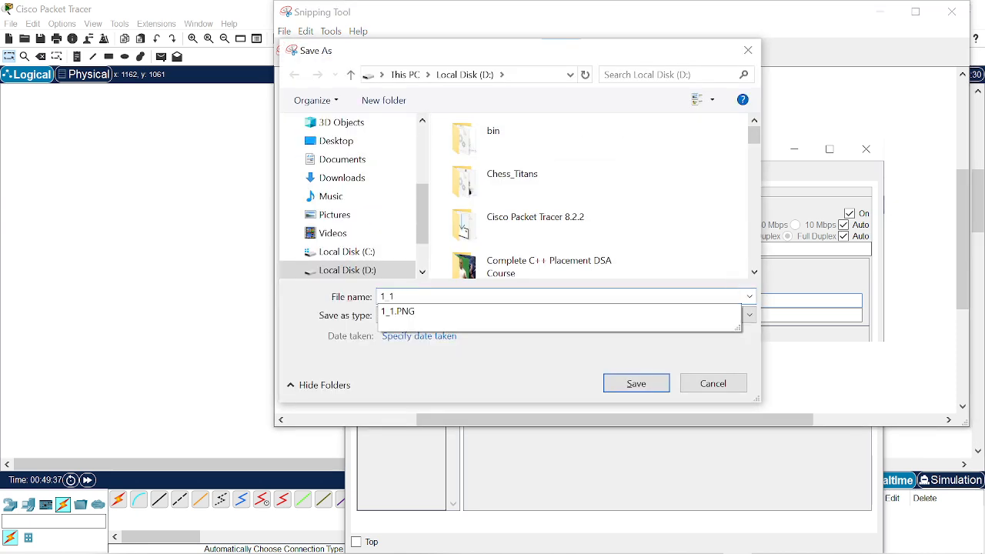
pyautogui.write('_1')
pyautogui.press('BackSpace')
pyautogui.write('2')
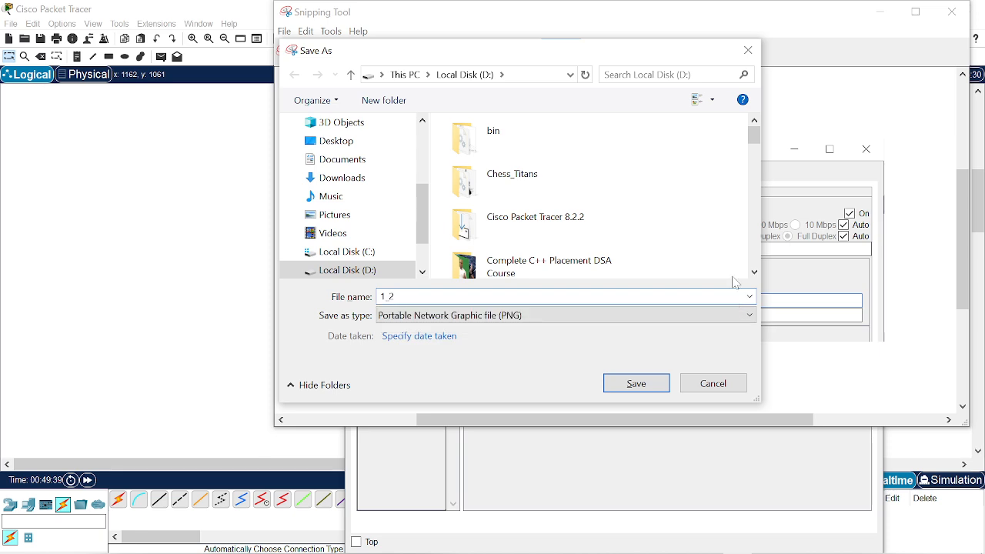
pyautogui.press('Return')
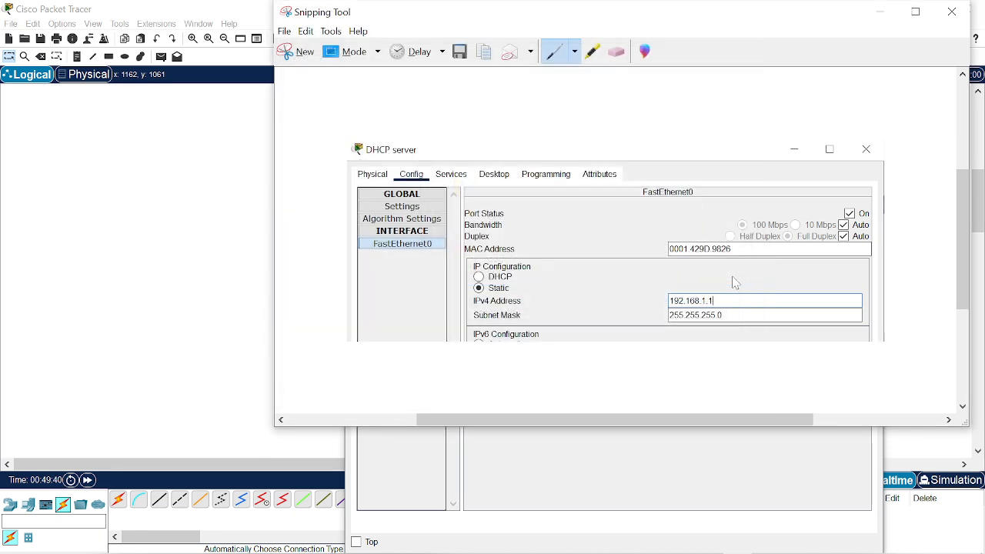
# - Back in Packet Tracer, turn on the server's DHCP service and save serverPool with start IP address 192.168.1.5
pyautogui.click(650, 485)
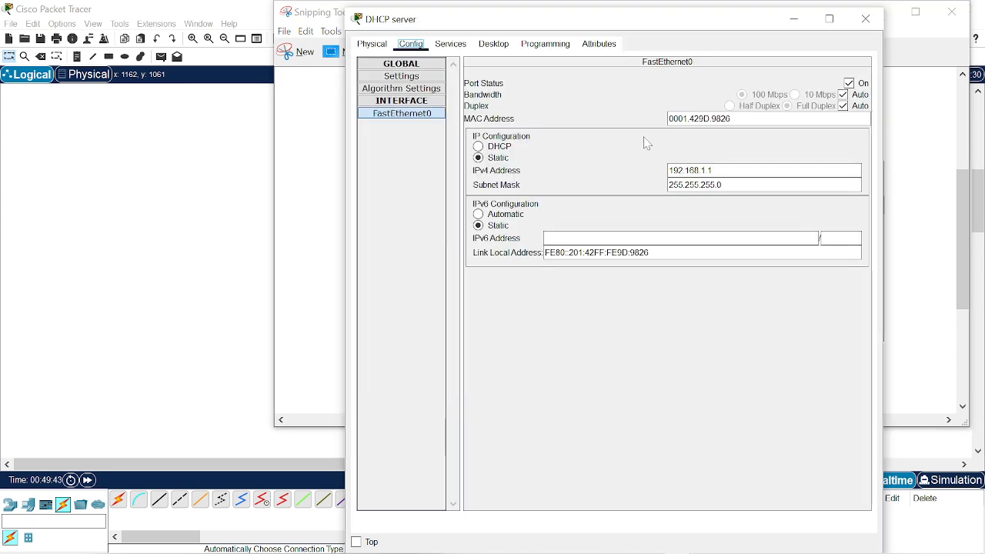
pyautogui.click(461, 44)
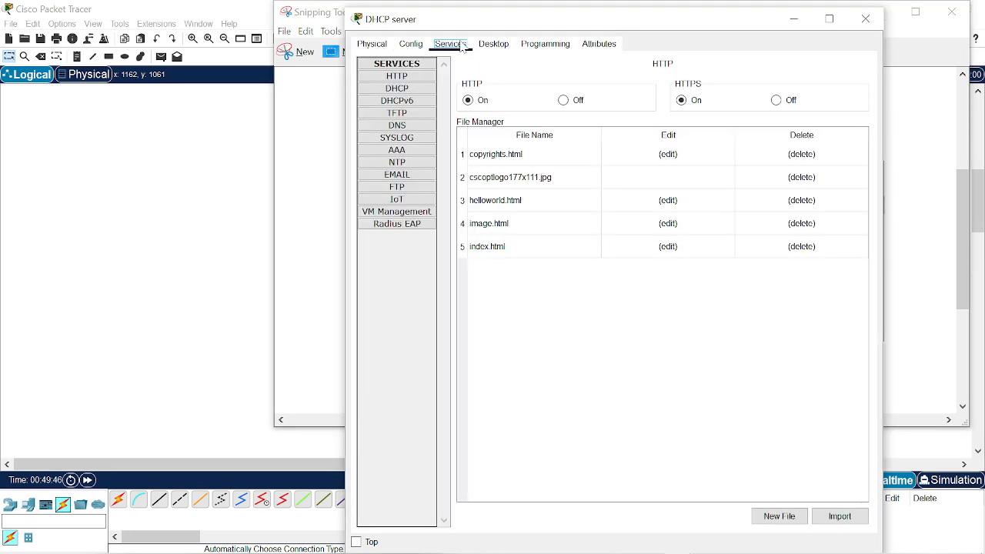
pyautogui.click(412, 90)
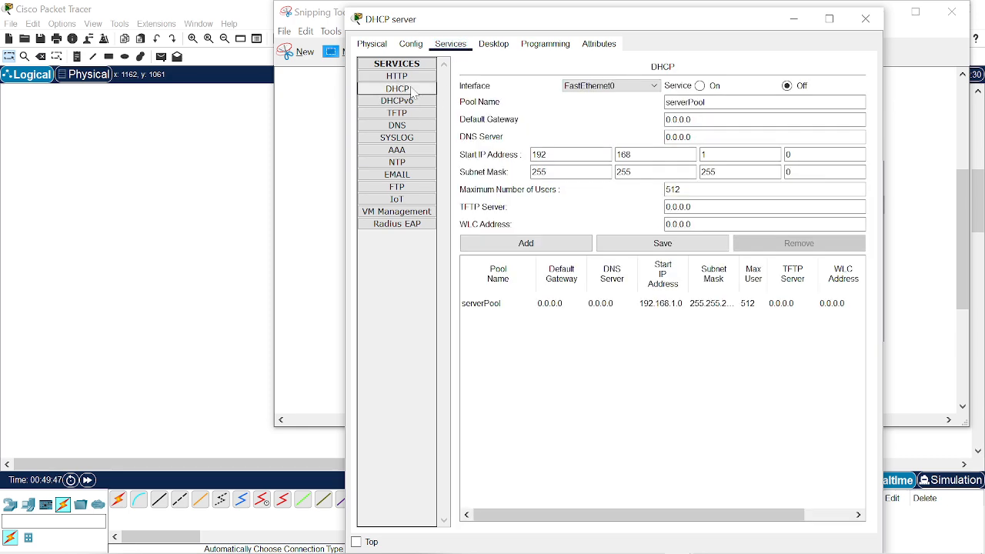
pyautogui.click(706, 88)
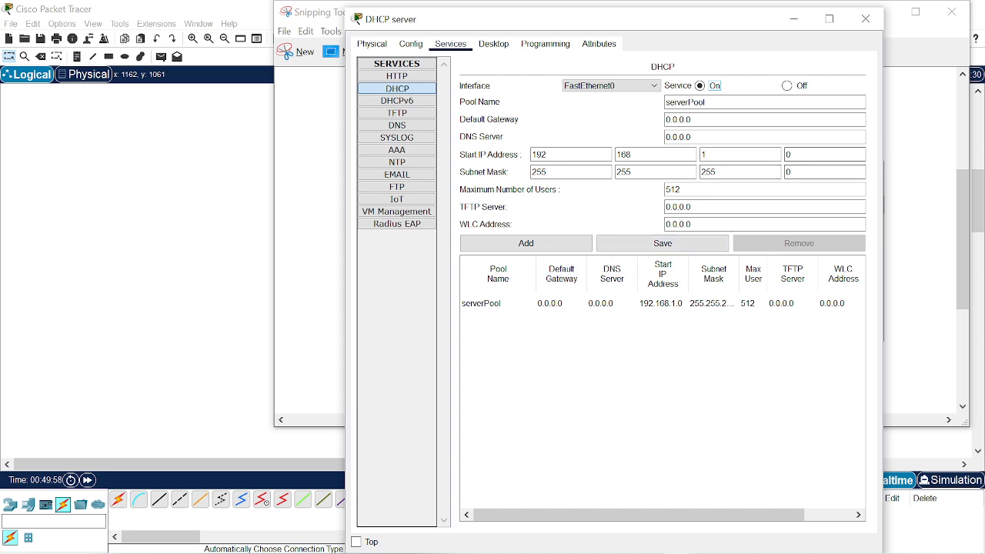
pyautogui.click(815, 154)
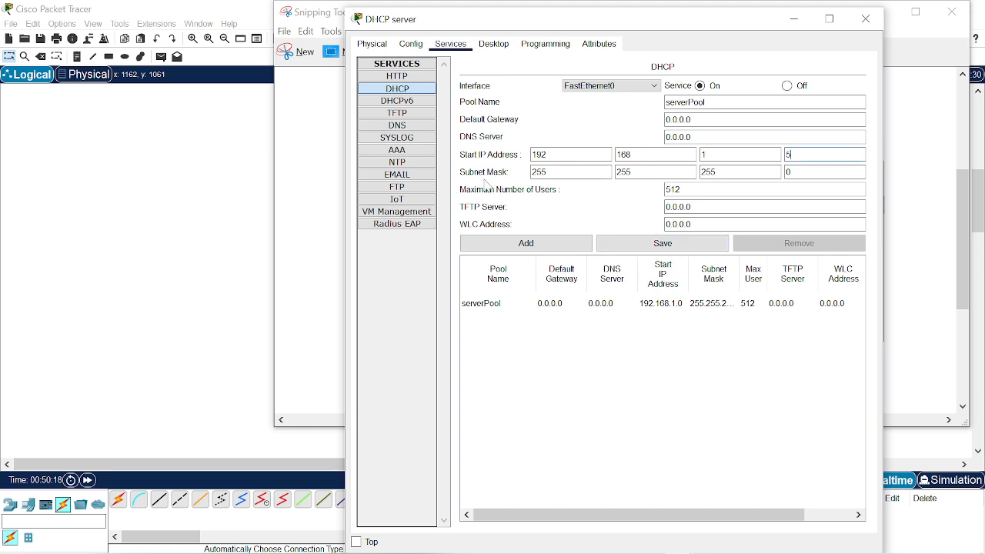
pyautogui.click(615, 243)
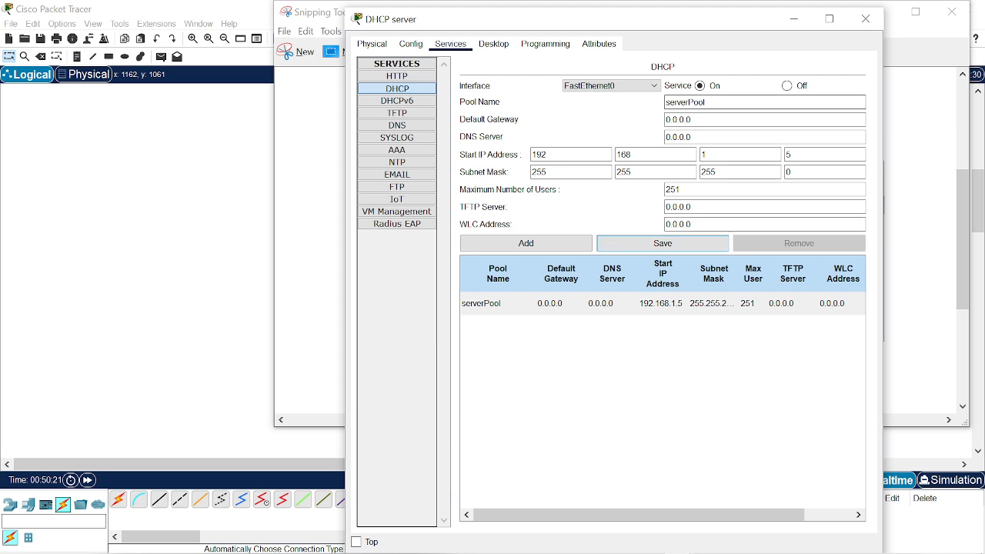
# - Switch to Snipping Tool and capture a rectangular snip of the server's DHCP service settings, including the serverPool entry
pyautogui.click(793, 19)
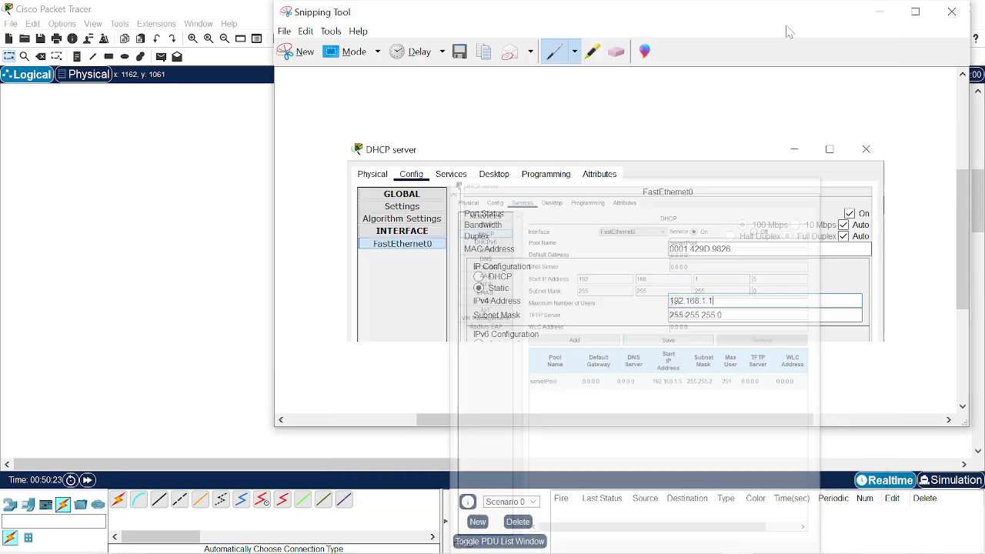
pyautogui.moveTo(620, 542)
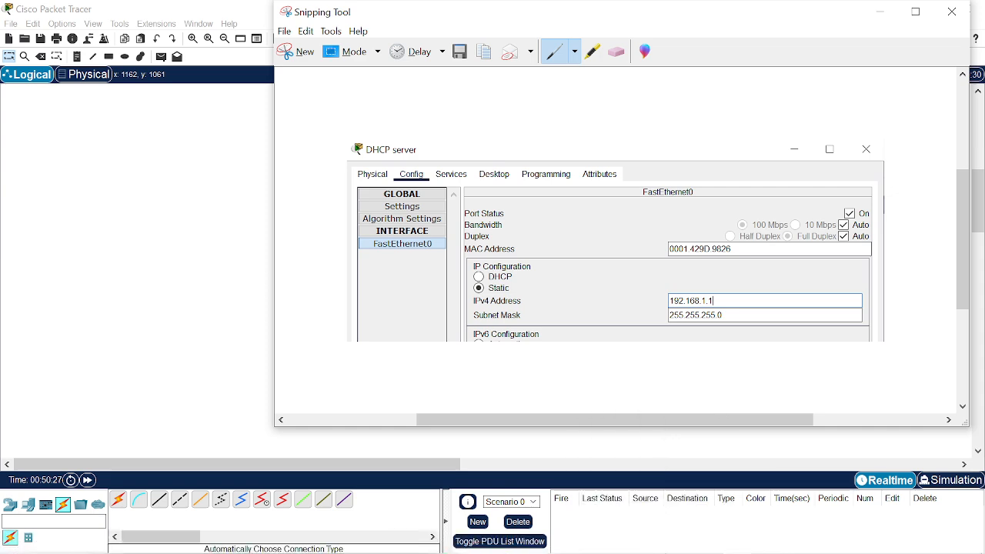
pyautogui.click(132, 194)
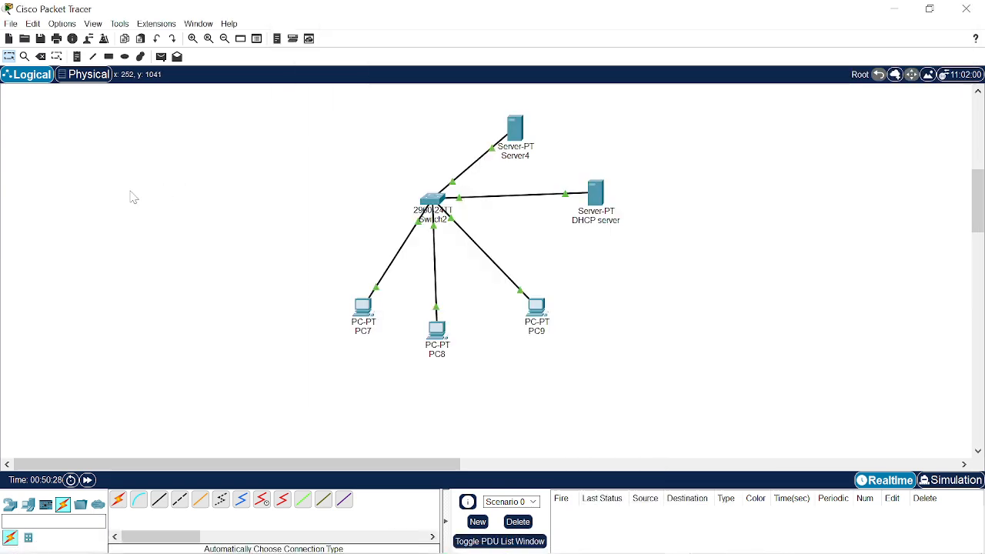
pyautogui.click(599, 187)
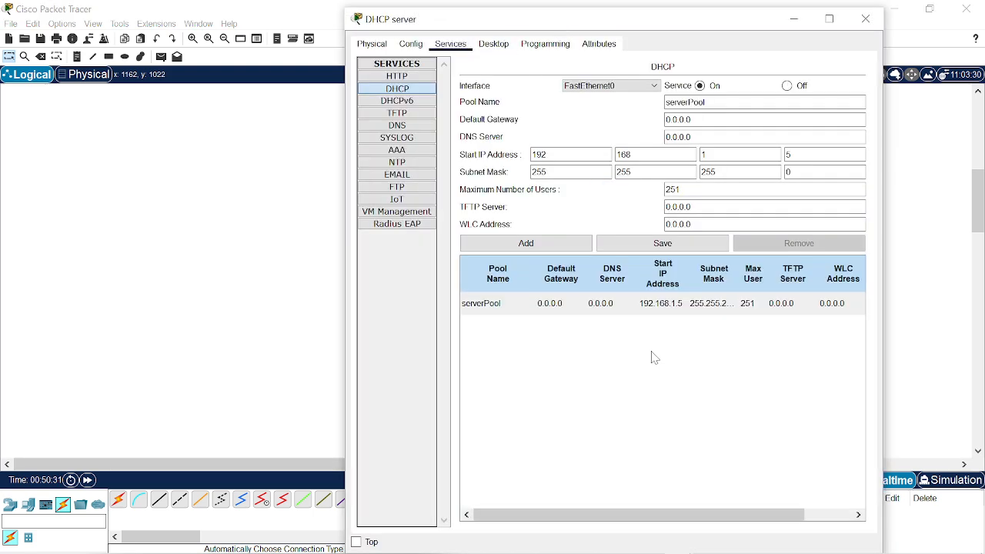
pyautogui.press('super')
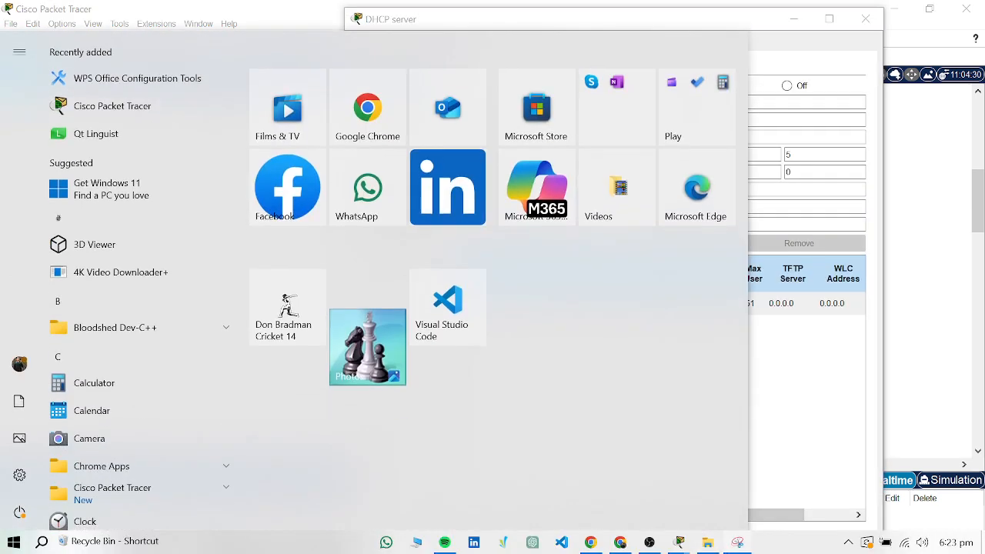
pyautogui.click(738, 543)
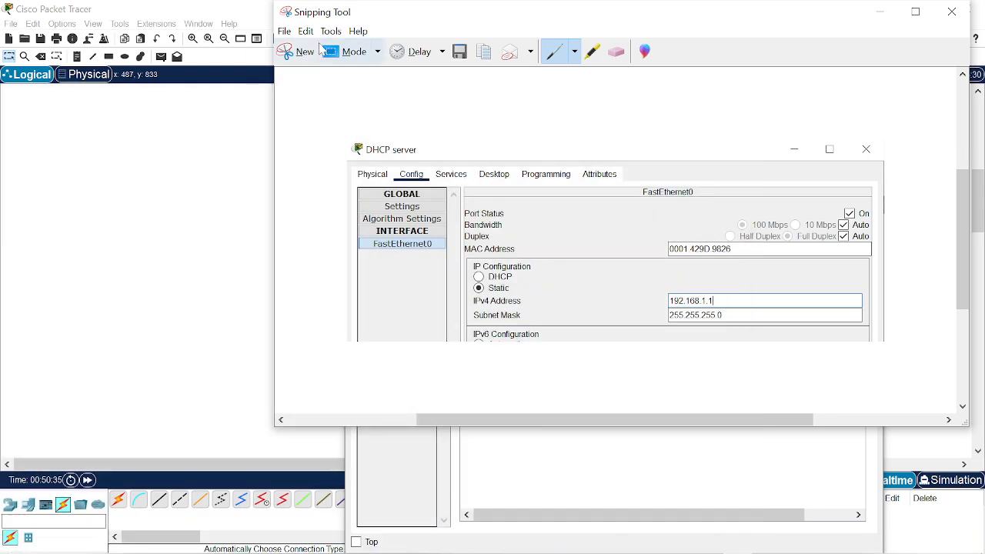
pyautogui.click(307, 51)
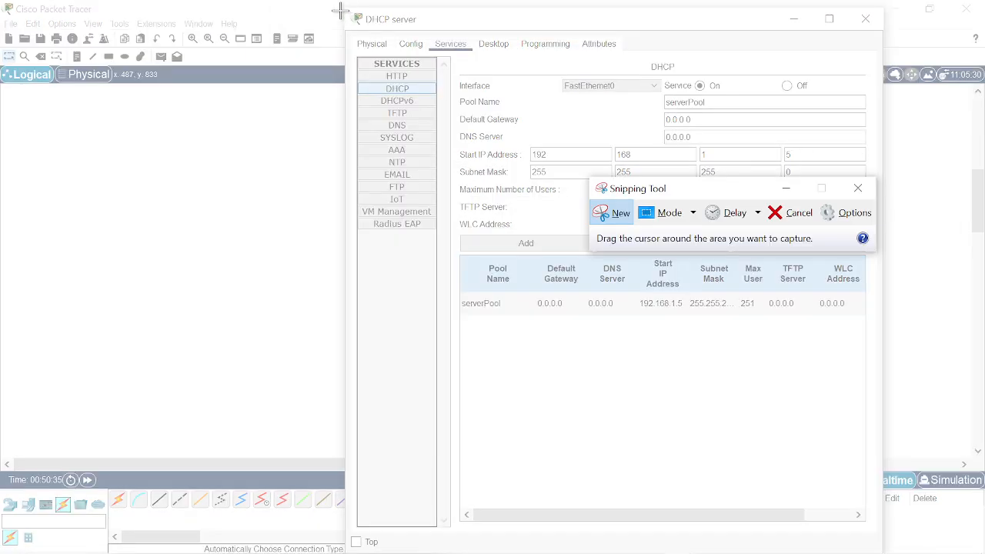
pyautogui.moveTo(344, 9); pyautogui.dragTo(884, 319)
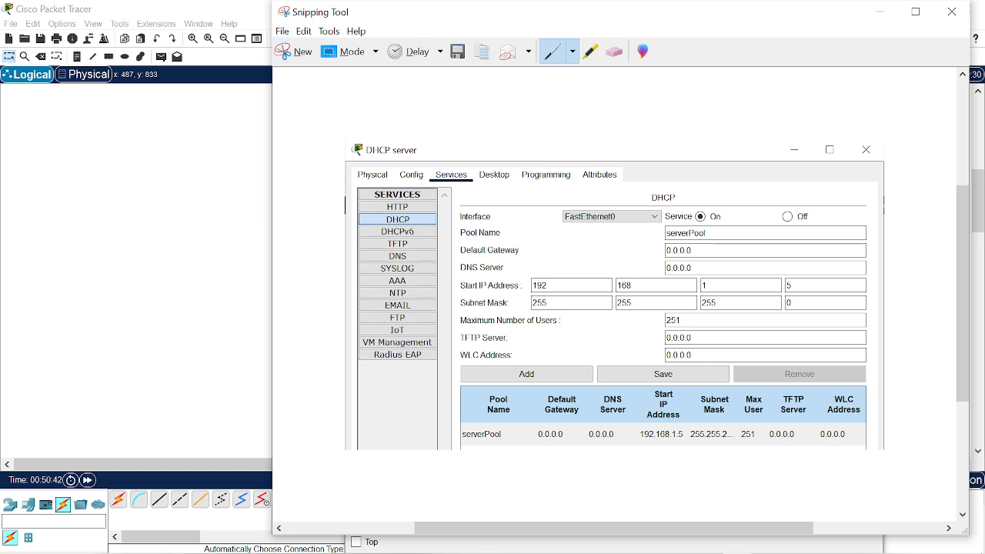
# - Save the DHCP service settings snip as a PNG image named 1_3 on Local Disk (D:)
pyautogui.hotkey('ctrl', 's')
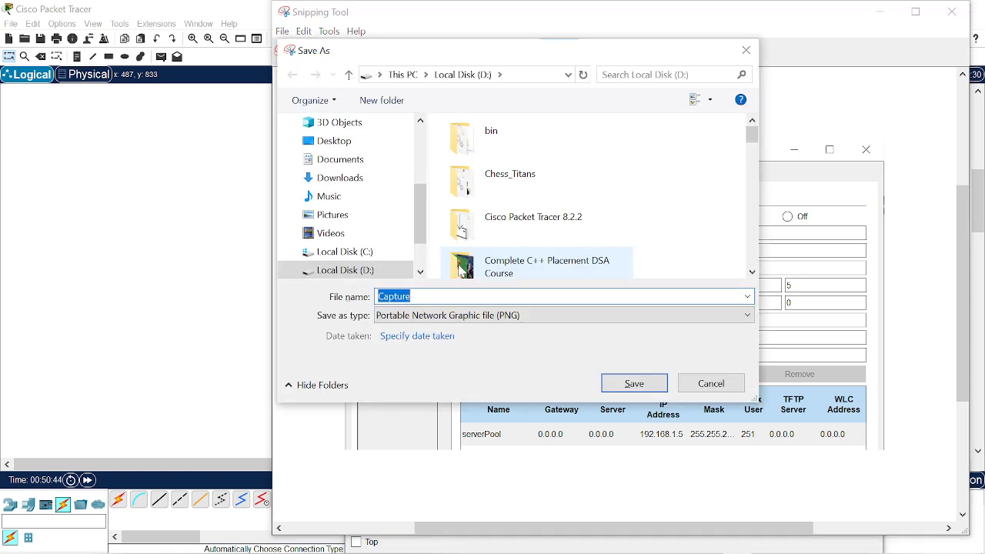
pyautogui.write('1_1')
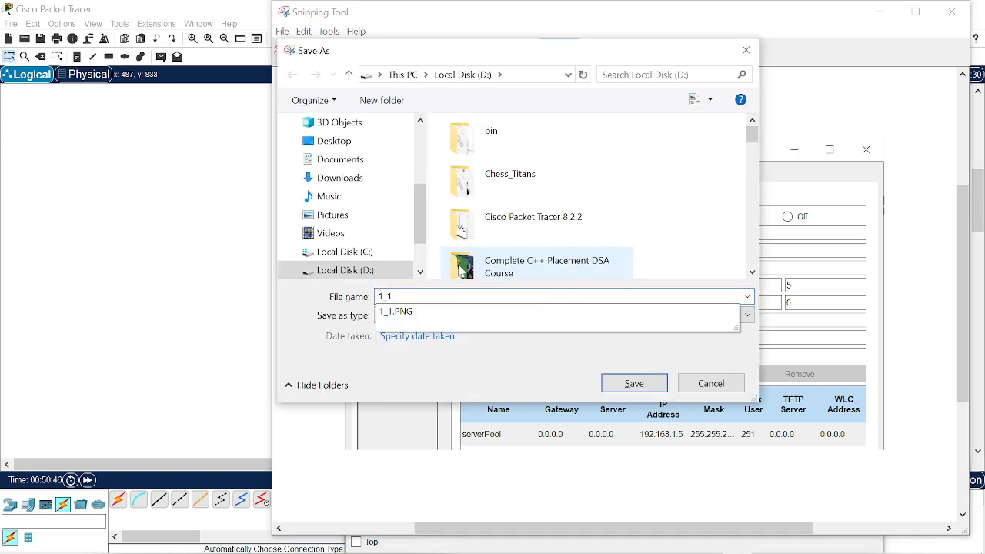
pyautogui.press('BackSpace')
pyautogui.press('BackSpace')
pyautogui.write('_3')
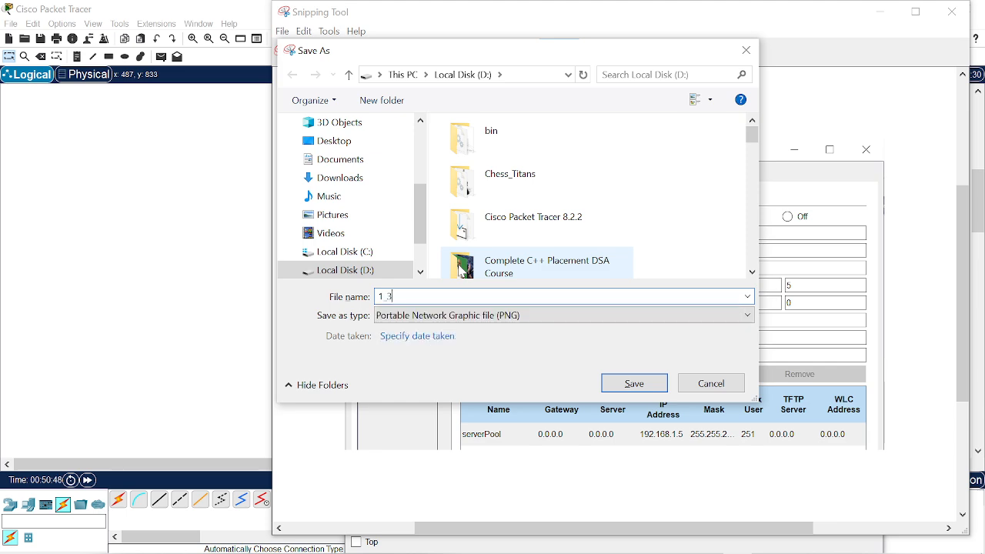
pyautogui.press('Return')
# - Switch back to Packet Tracer and change Server4's display name to DNS Server
pyautogui.click(104, 345)
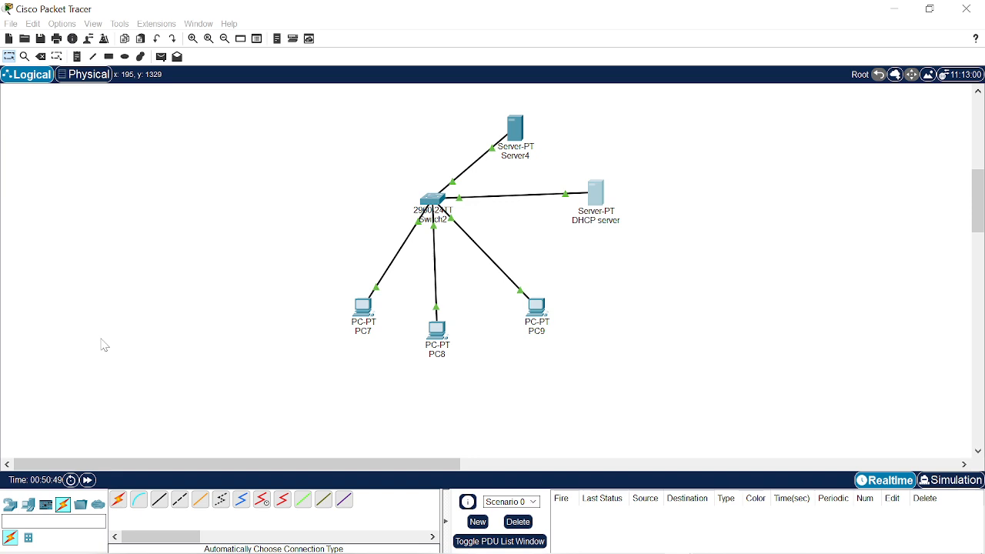
pyautogui.click(517, 140)
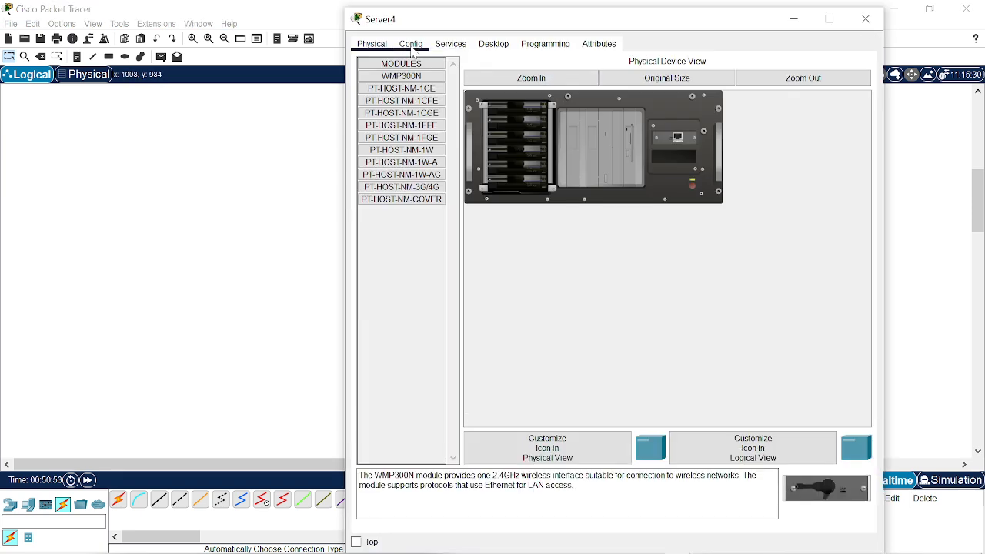
pyautogui.click(412, 45)
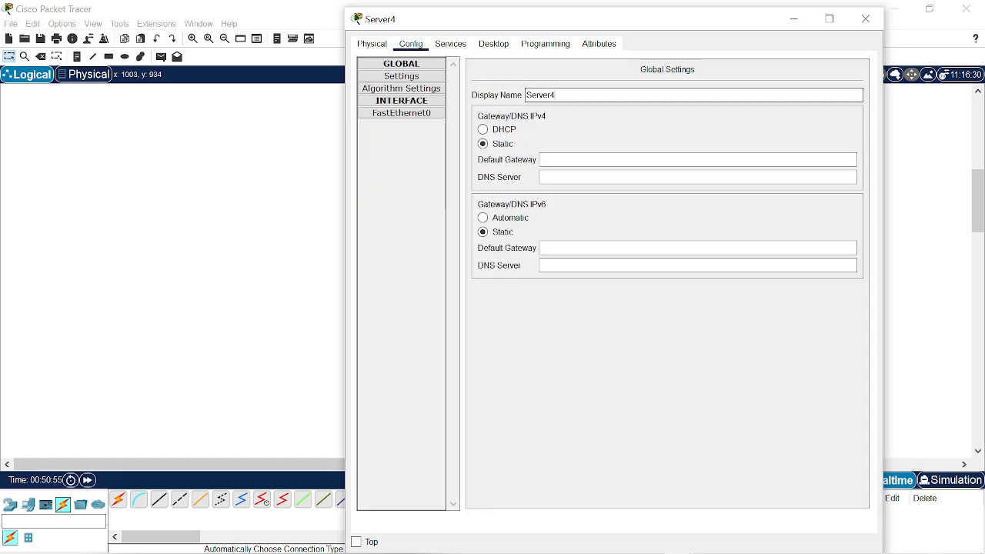
pyautogui.press('BackSpace')
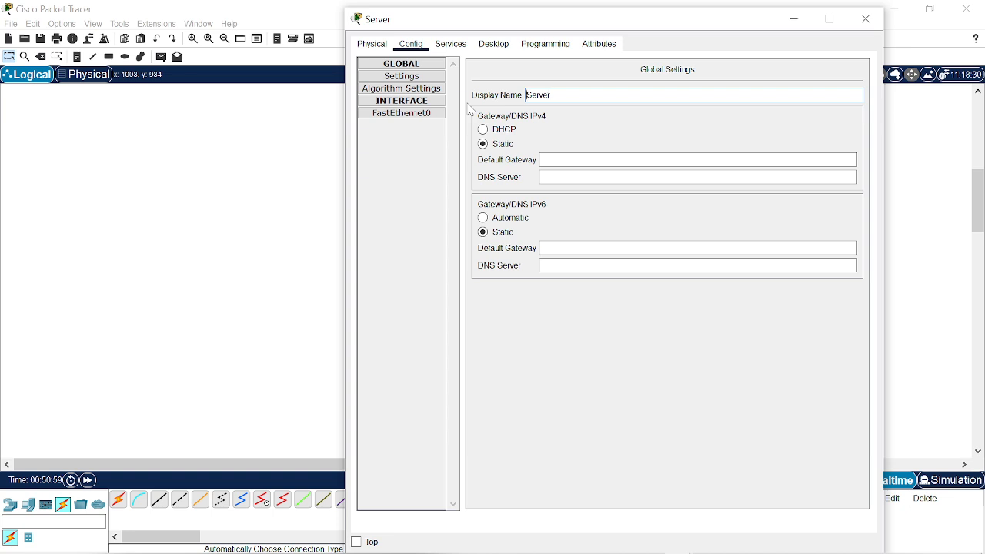
pyautogui.write('DNS')
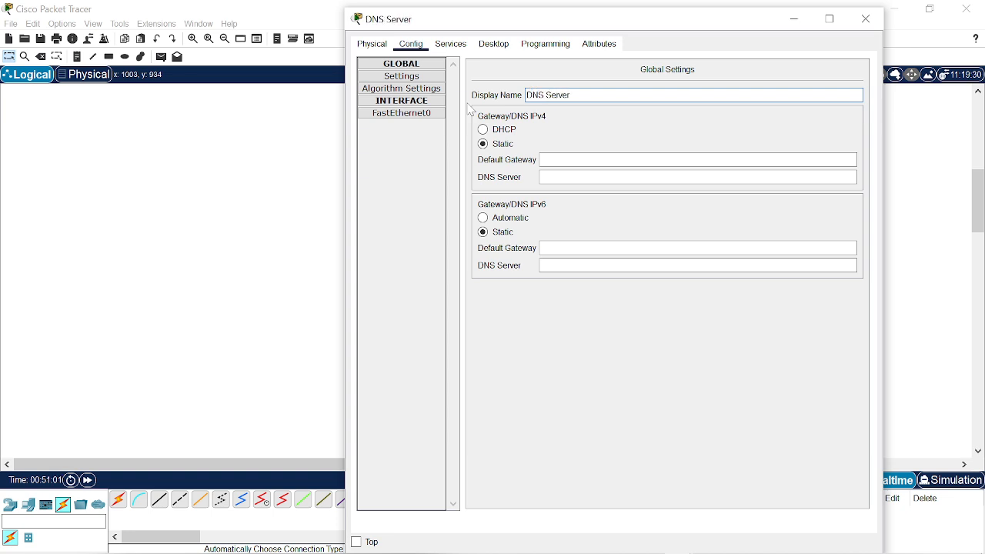
# - Give the DNS Server's FastEthernet0 interface the static IPv4 address 192.168.1.2 with subnet mask 255.255.255.0
pyautogui.click(397, 114)
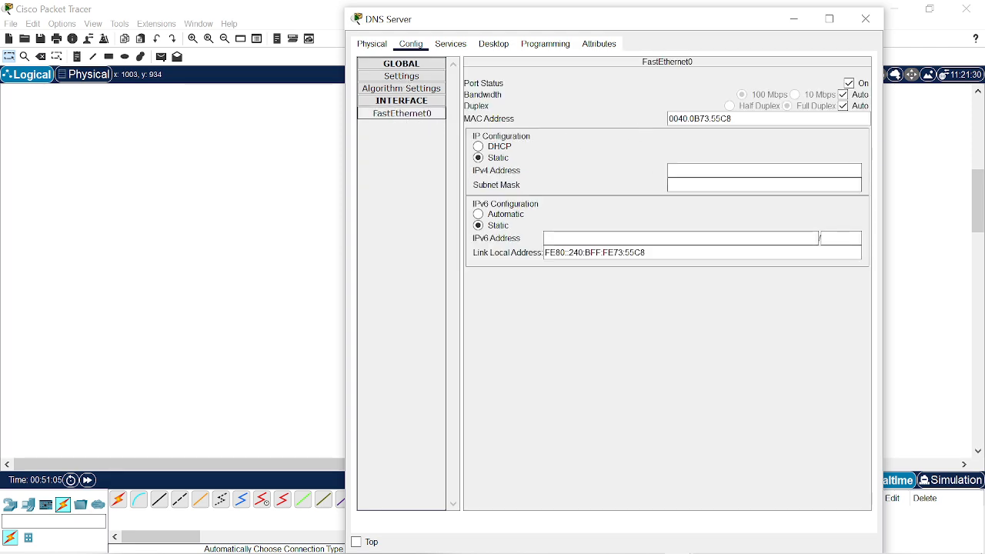
pyautogui.click(704, 171)
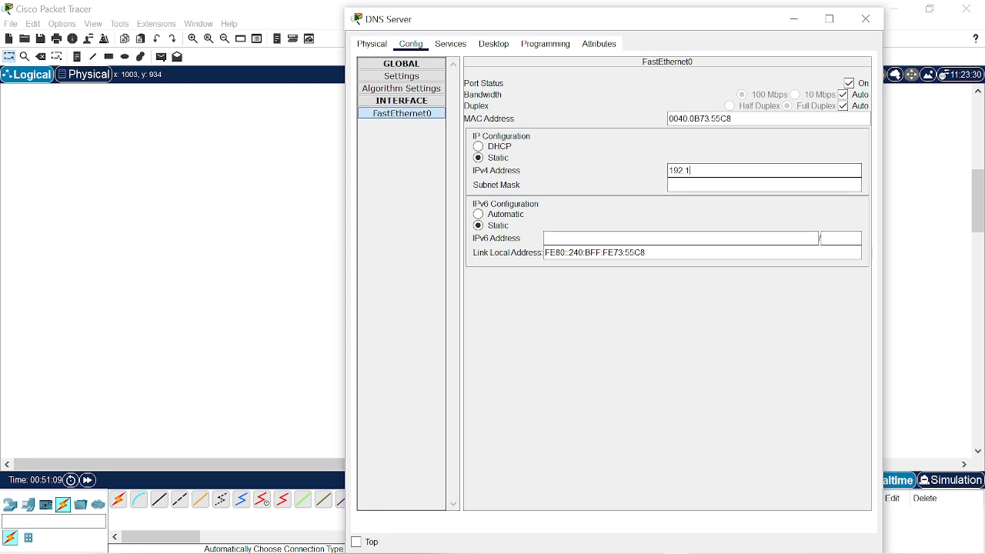
pyautogui.write('192.168.1.2')
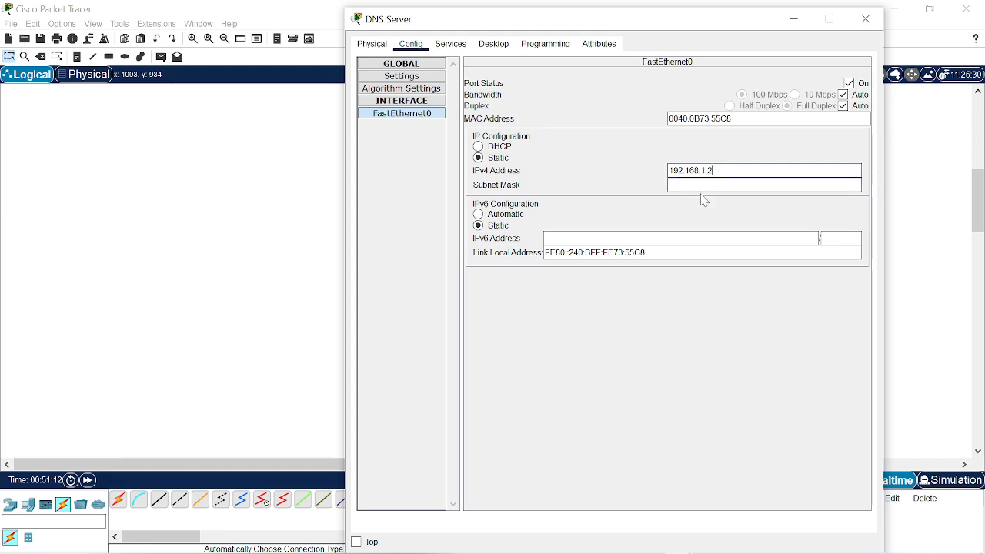
pyautogui.press('Tab')
pyautogui.press('Tab')
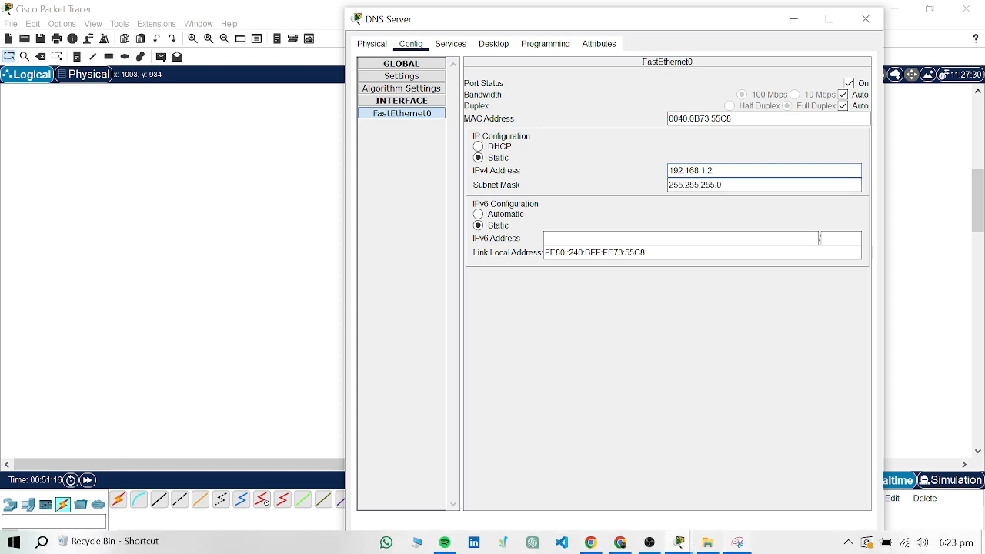
# - Switch to Snipping Tool and capture a rectangular snip of the DNS Server's FastEthernet0 IP configuration
pyautogui.click(738, 543)
pyautogui.click(285, 50)
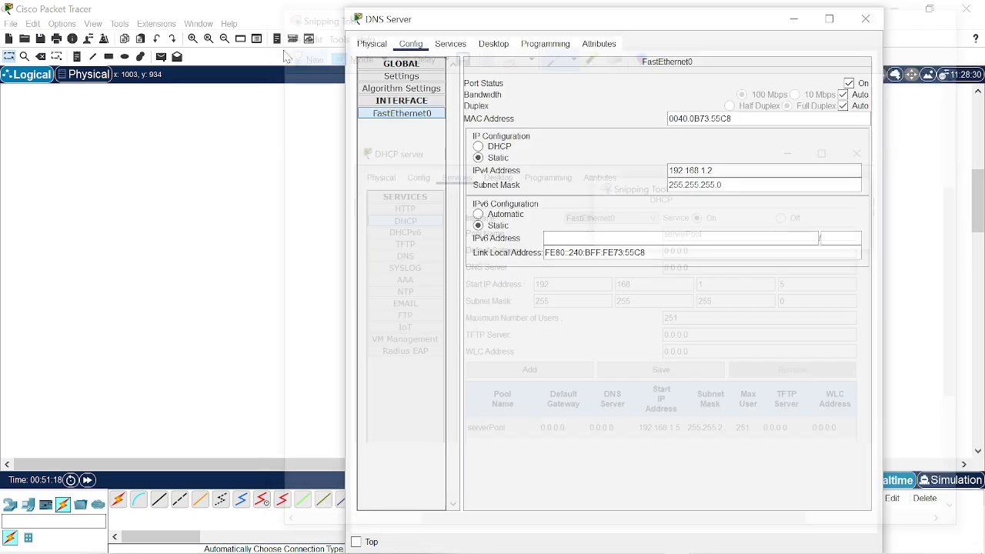
pyautogui.moveTo(343, 9); pyautogui.dragTo(886, 268)
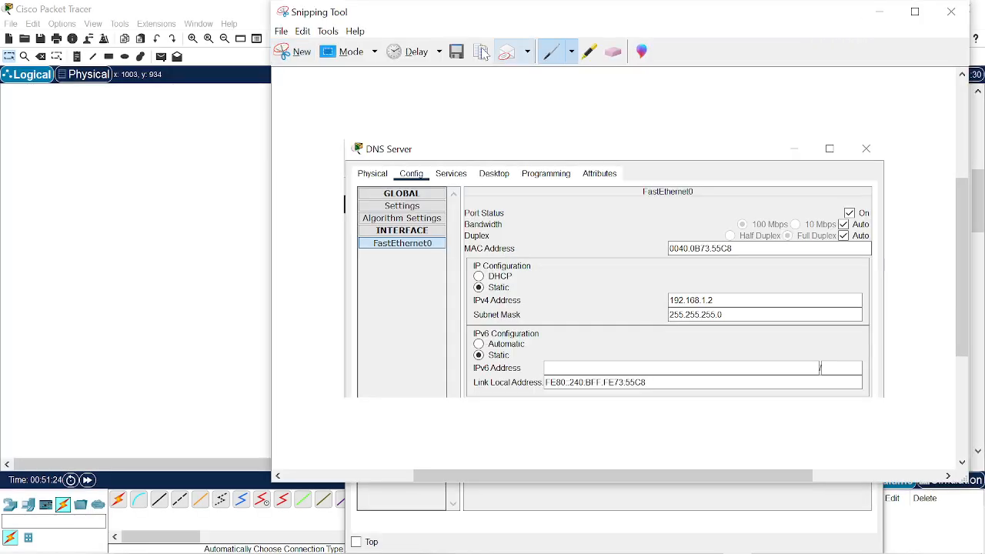
# - Save the DNS Server's FastEthernet0 snip as a PNG image on Local Disk (D:), with a name beginning with 1_
pyautogui.hotkey('ctrl', 's')
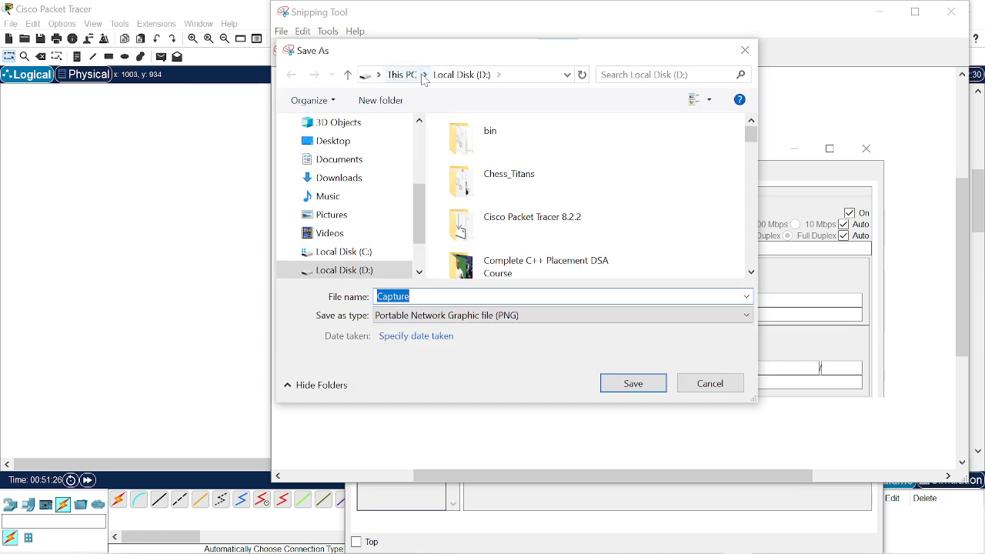
pyautogui.press('BackSpace')
pyautogui.write('1_')
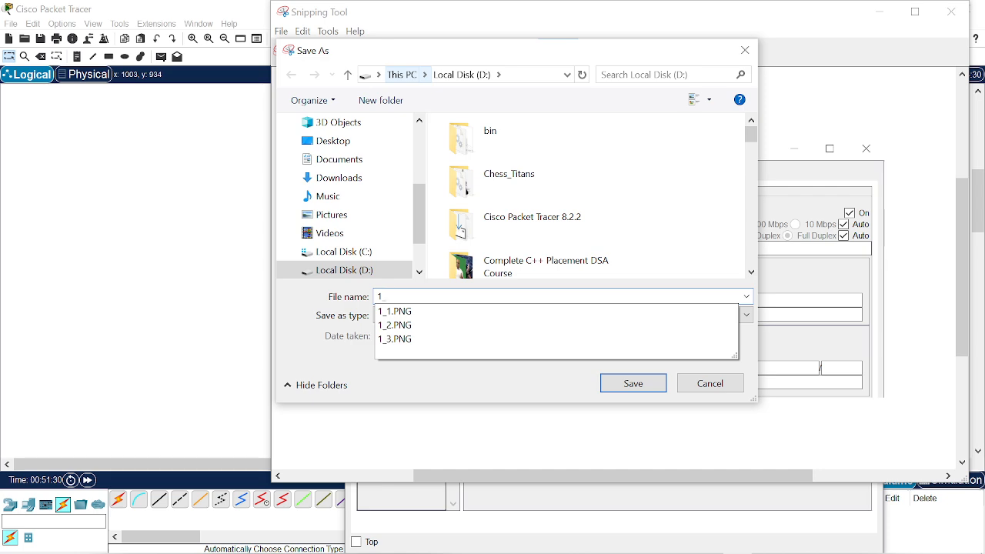
pyautogui.press('Return')
# - Back in Packet Tracer, return to the DNS Server's configuration window and turn its DNS service on
pyautogui.click(231, 155)
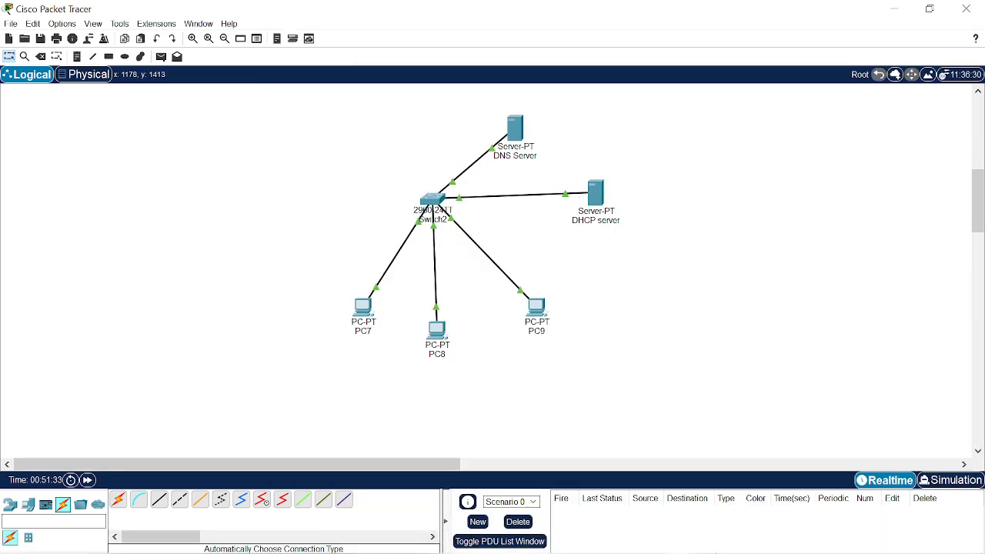
pyautogui.moveTo(680, 543)
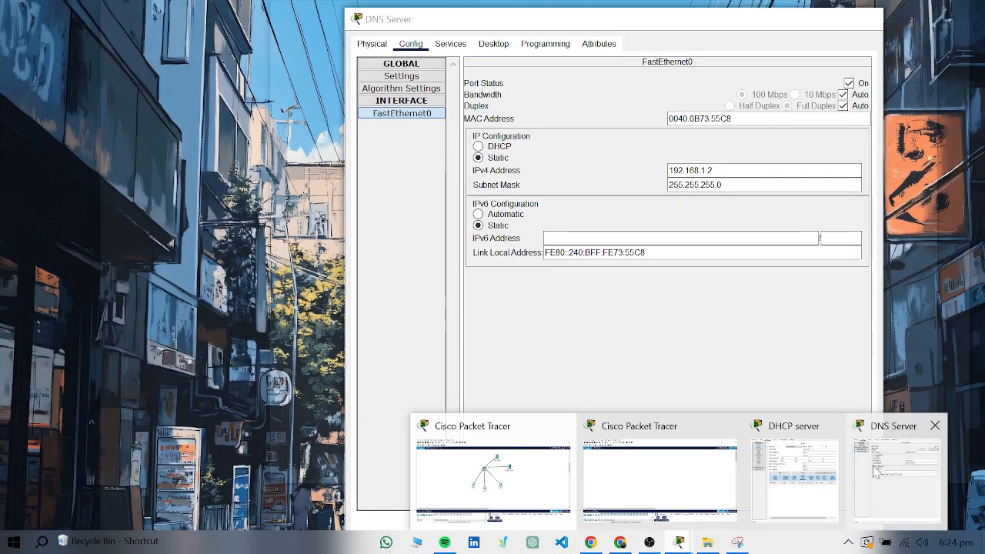
pyautogui.click(875, 473)
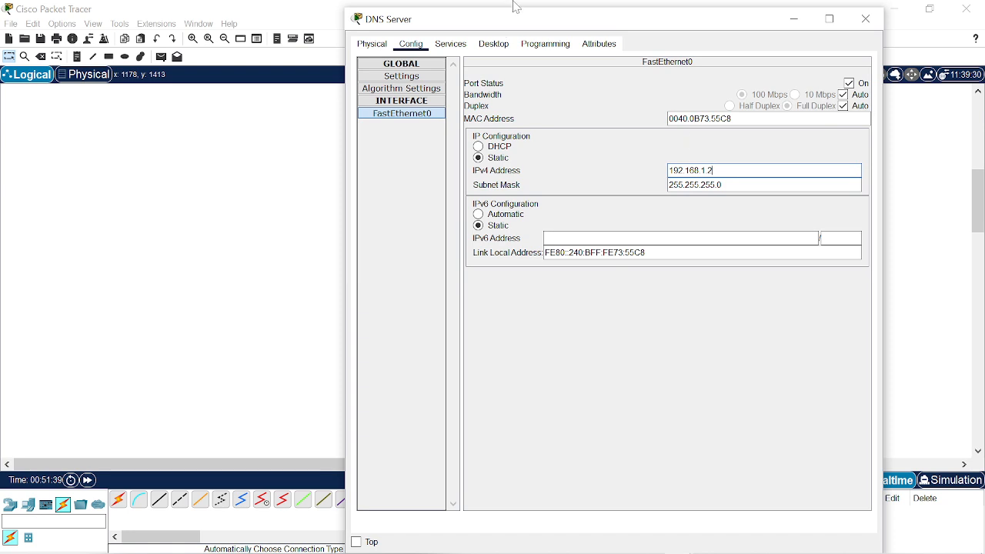
pyautogui.click(451, 48)
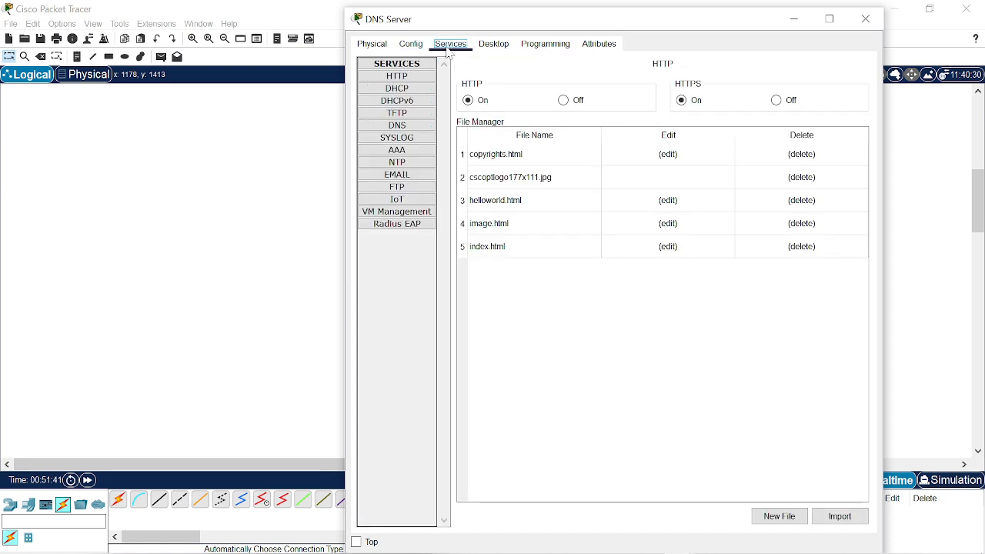
pyautogui.click(397, 125)
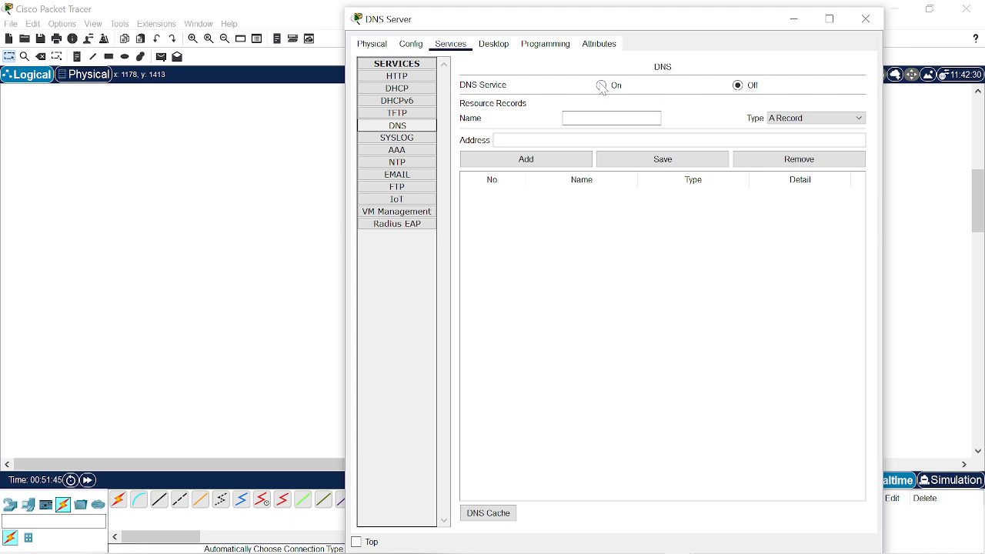
pyautogui.click(601, 85)
pyautogui.click(611, 118)
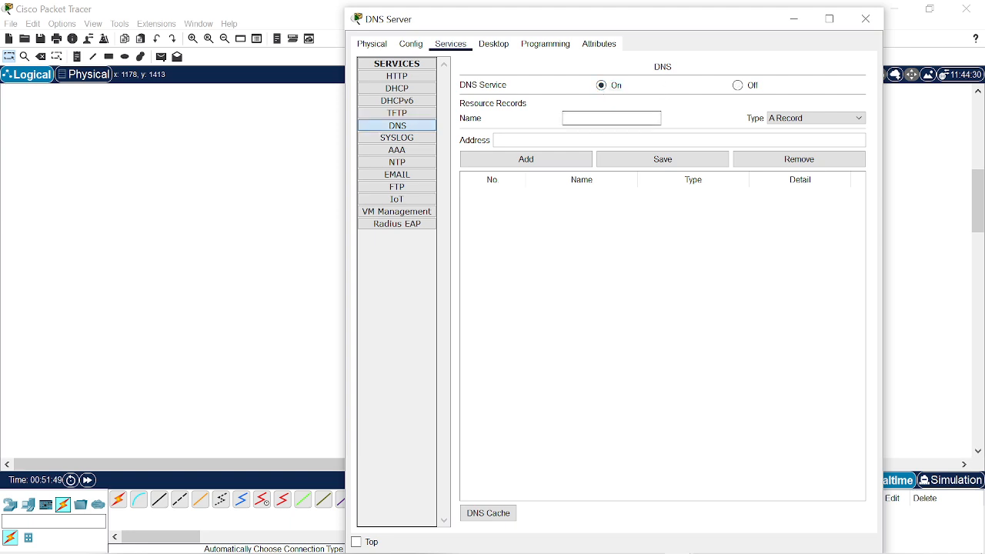
pyautogui.write('www.test.com')
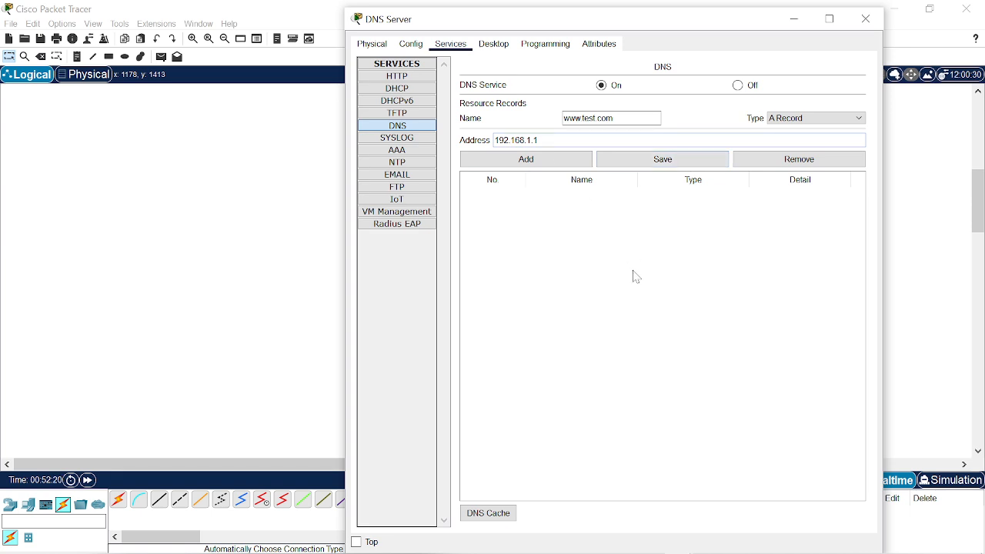
pyautogui.click(667, 158)
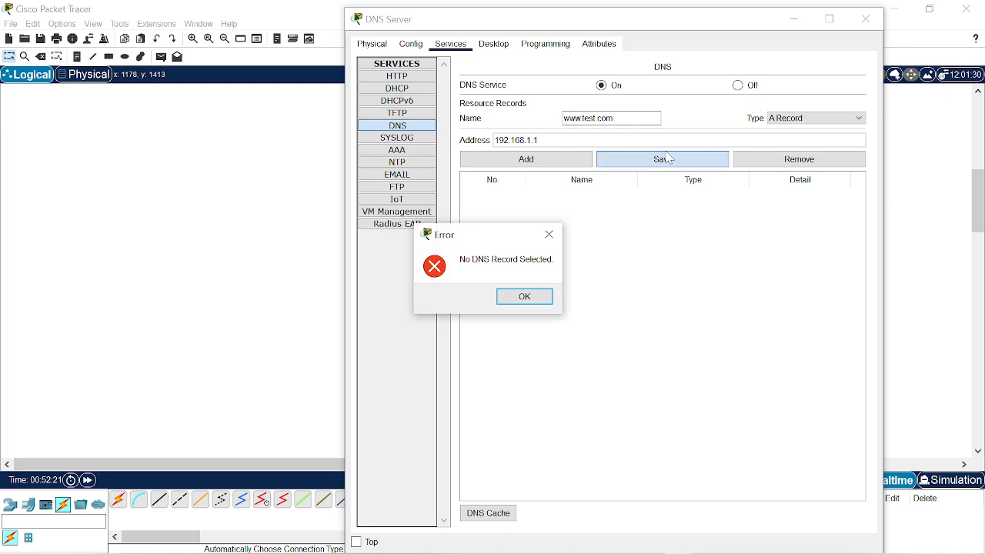
pyautogui.click(530, 297)
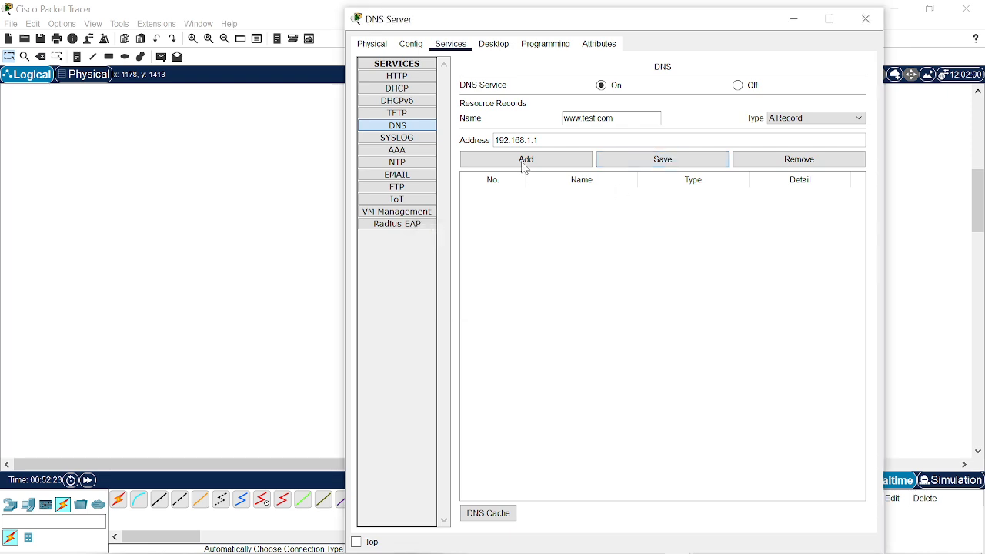
pyautogui.click(539, 159)
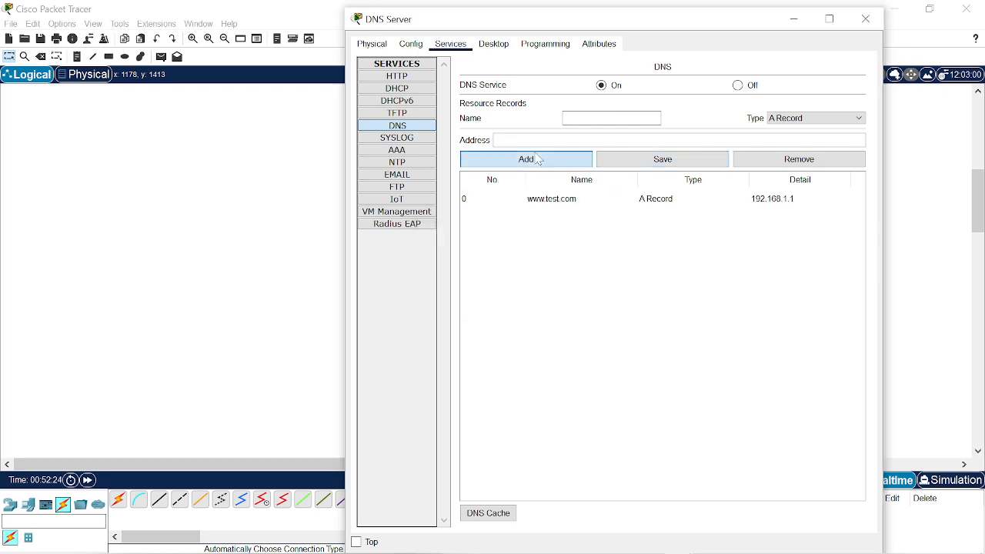
pyautogui.click(628, 160)
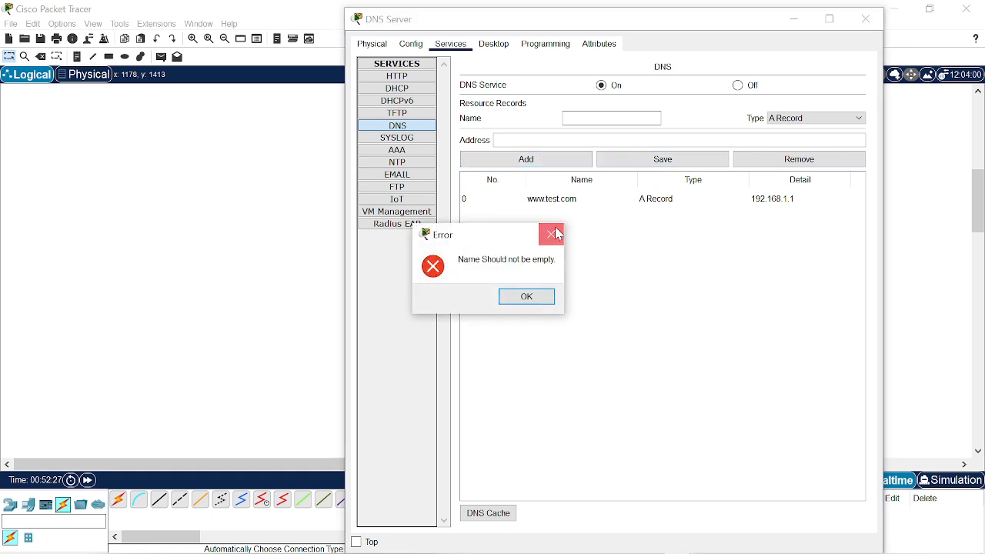
pyautogui.press('Return')
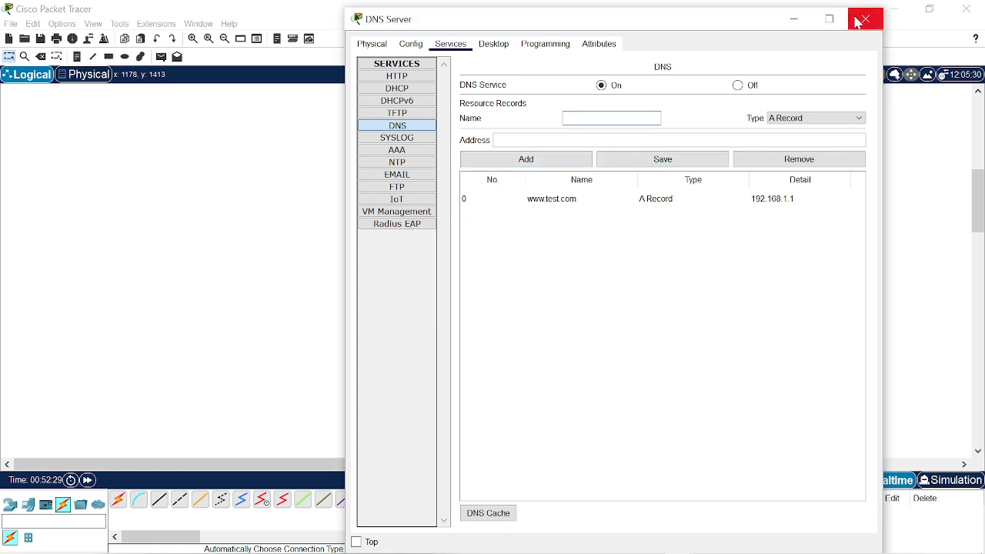
pyautogui.click(858, 21)
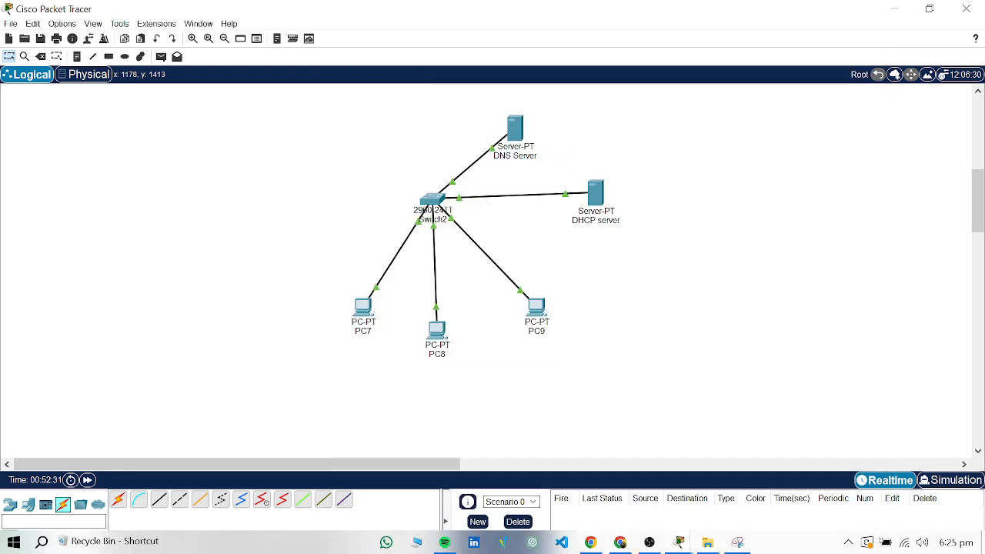
pyautogui.click(520, 128)
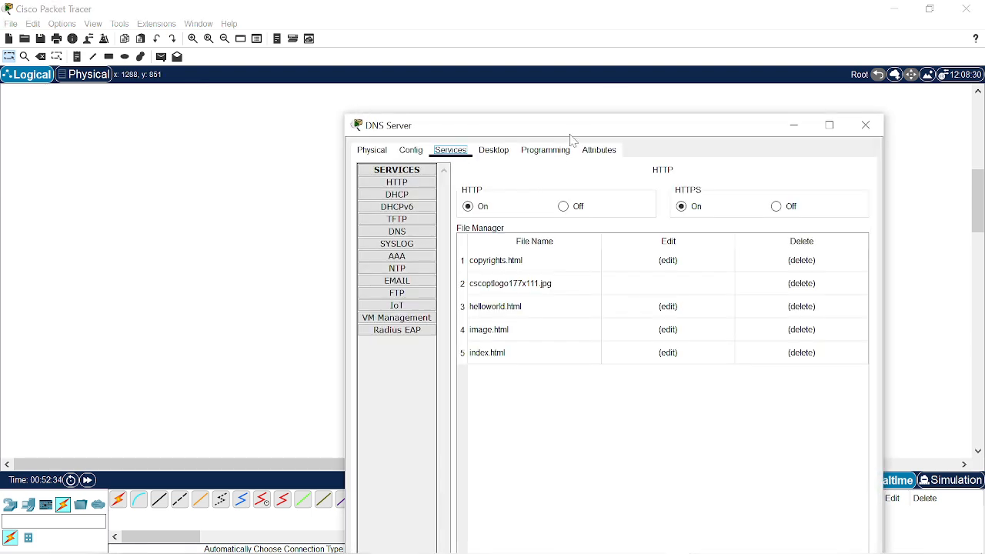
pyautogui.moveTo(593, 129); pyautogui.dragTo(568, 41)
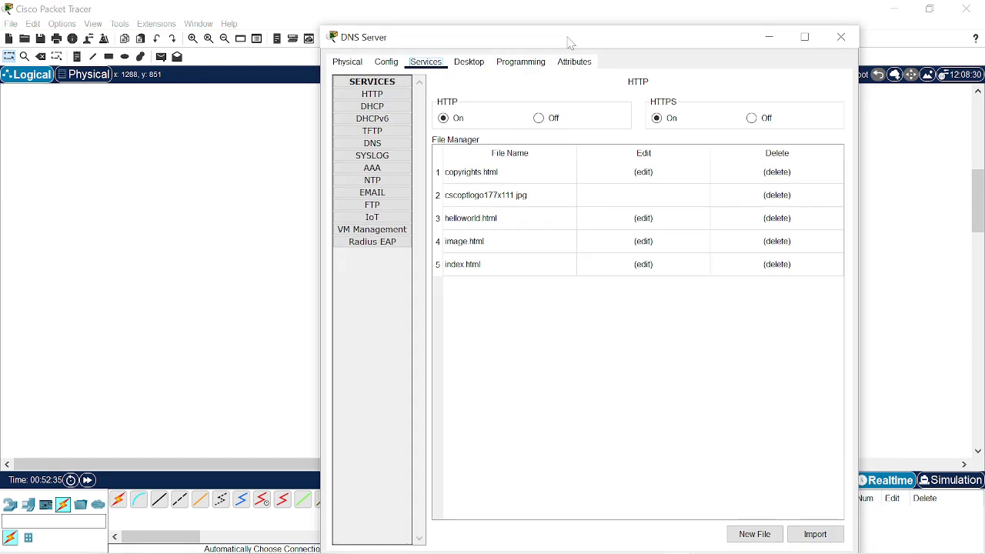
pyautogui.click(399, 150)
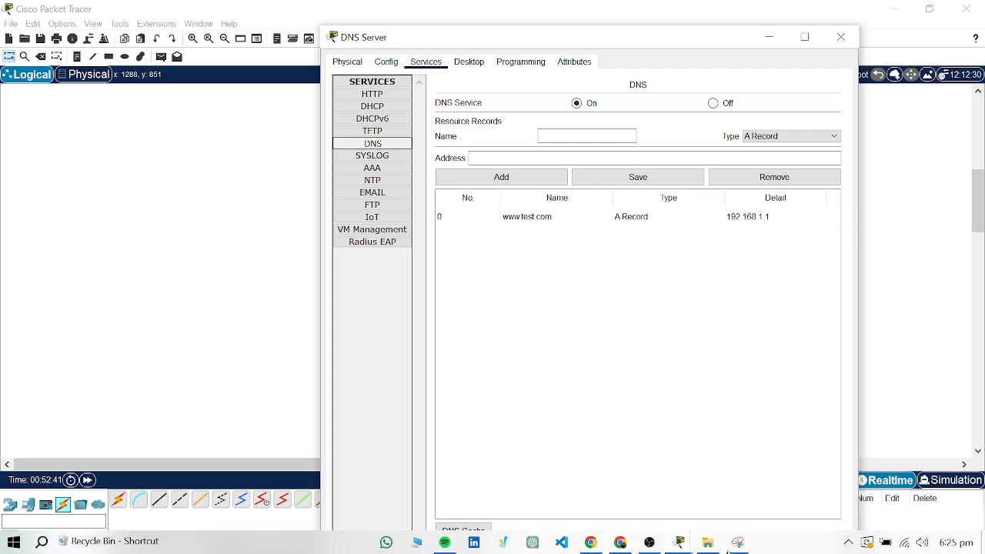
pyautogui.click(735, 544)
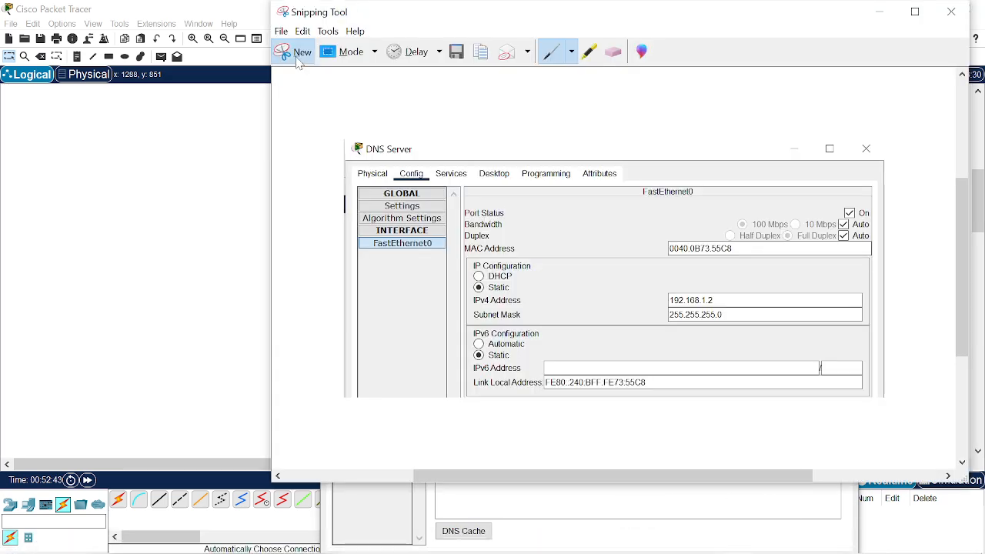
pyautogui.click(297, 52)
pyautogui.moveTo(317, 23); pyautogui.dragTo(858, 241)
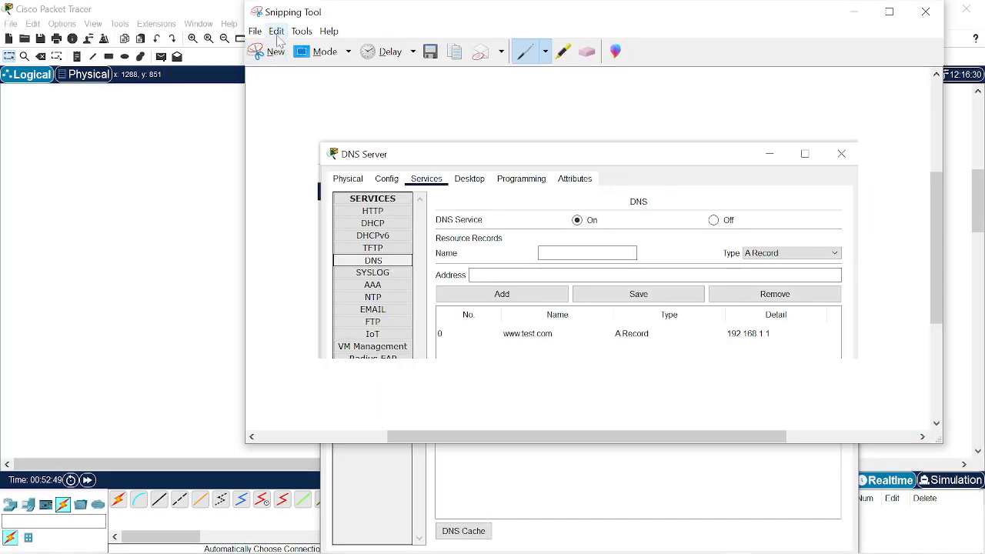
# - Save the DNS service snip as the PNG image 1_5 on Local Disk (D:), and close the DNS Server's window in Packet Tracer
pyautogui.hotkey('ctrl', 's')
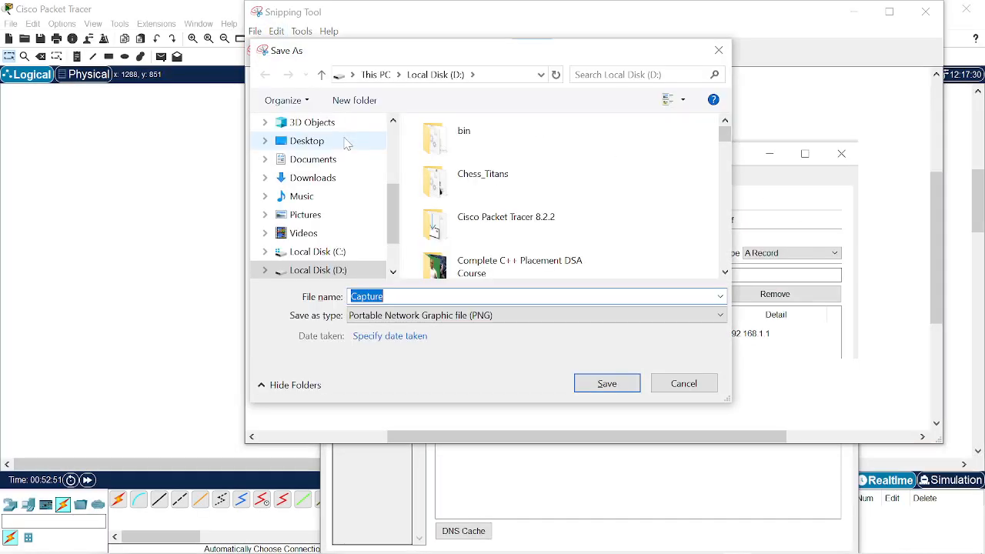
pyautogui.write('1')
pyautogui.press('Return')
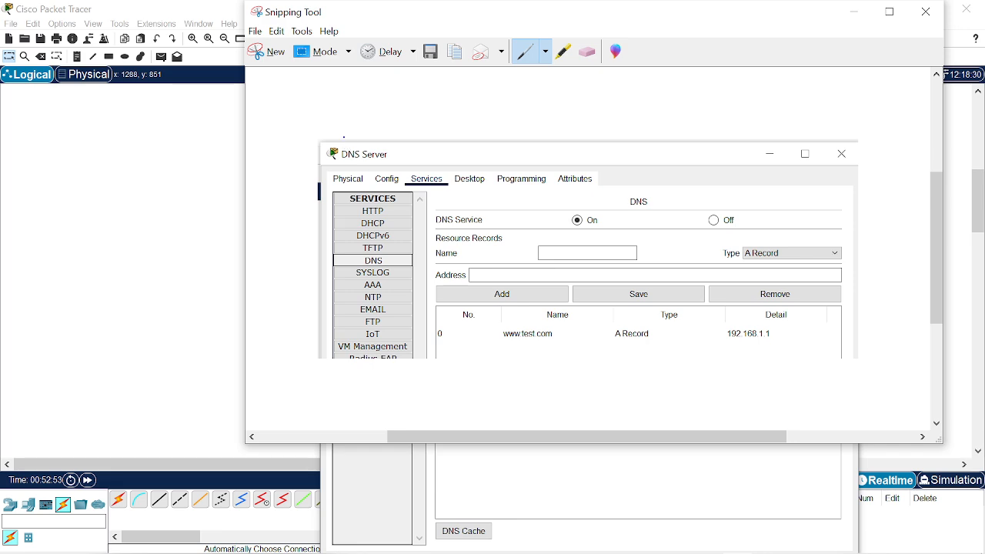
pyautogui.hotkey('ctrl', 's')
pyautogui.write('1')
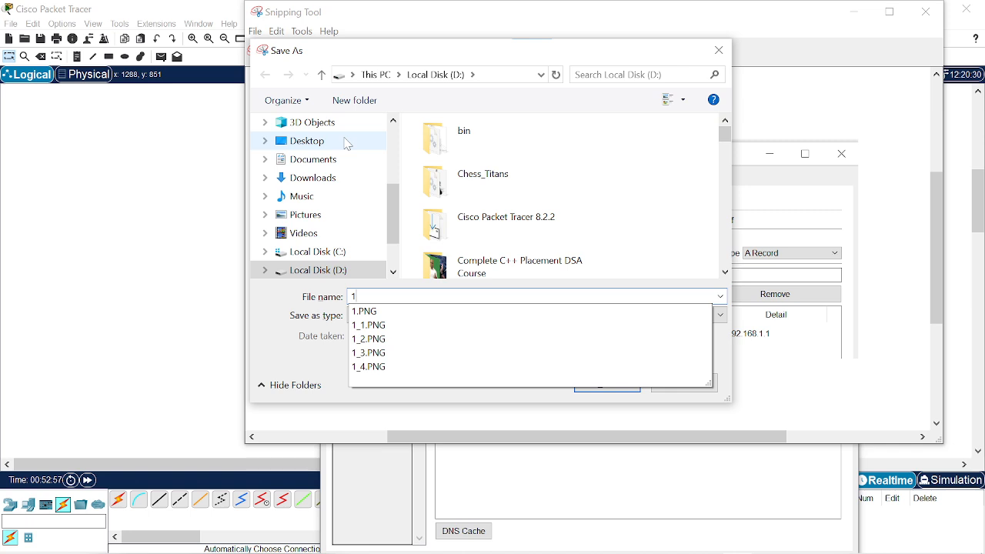
pyautogui.write('_5')
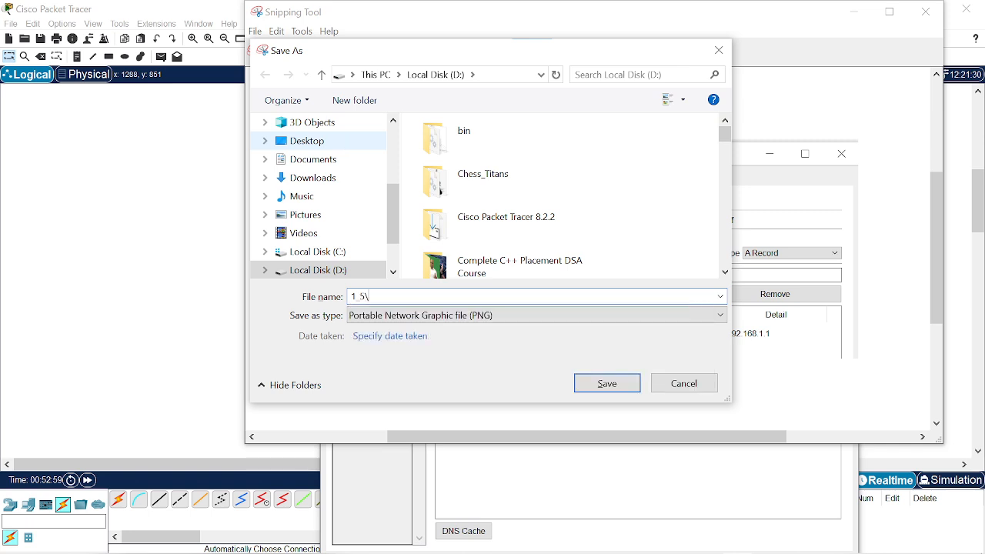
pyautogui.press('Return')
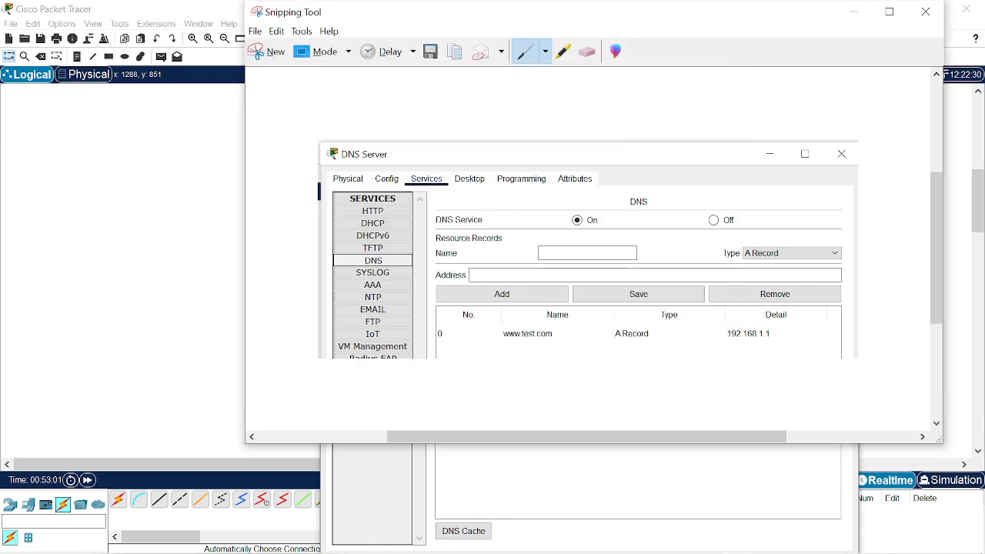
pyautogui.click(511, 472)
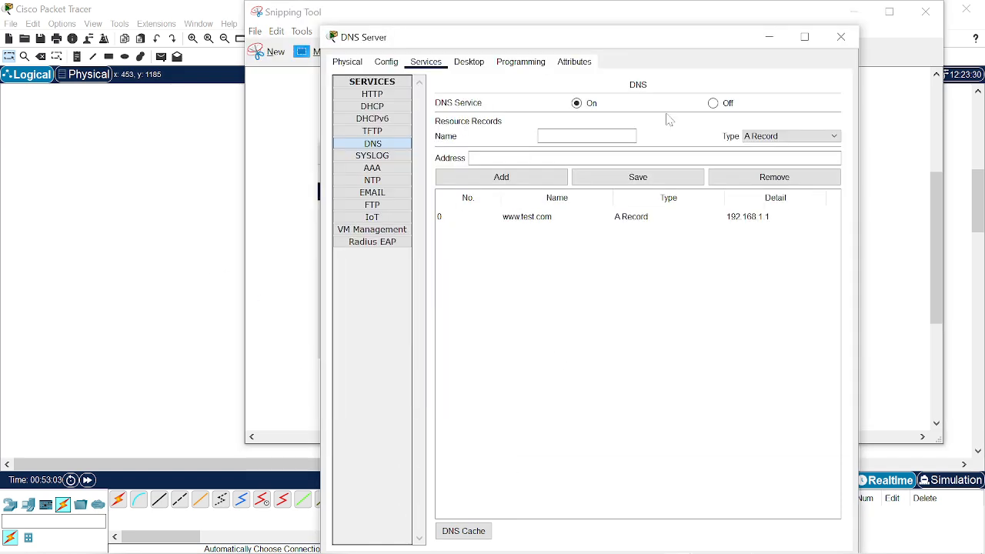
pyautogui.click(841, 37)
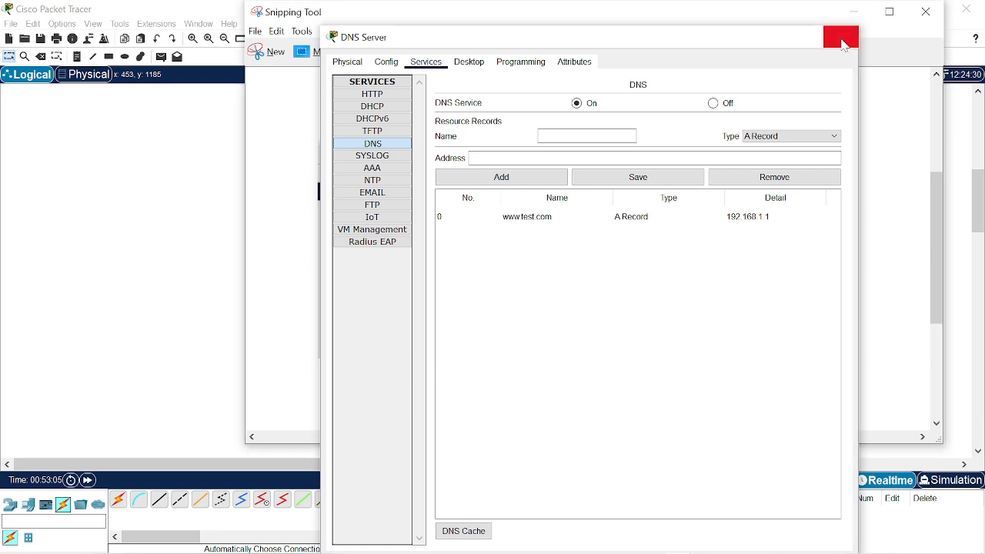
# - In the DHCP server's DHCP service, set serverPool's DNS Server address to 192.168.1.2 and save the pool
pyautogui.moveTo(441, 553)
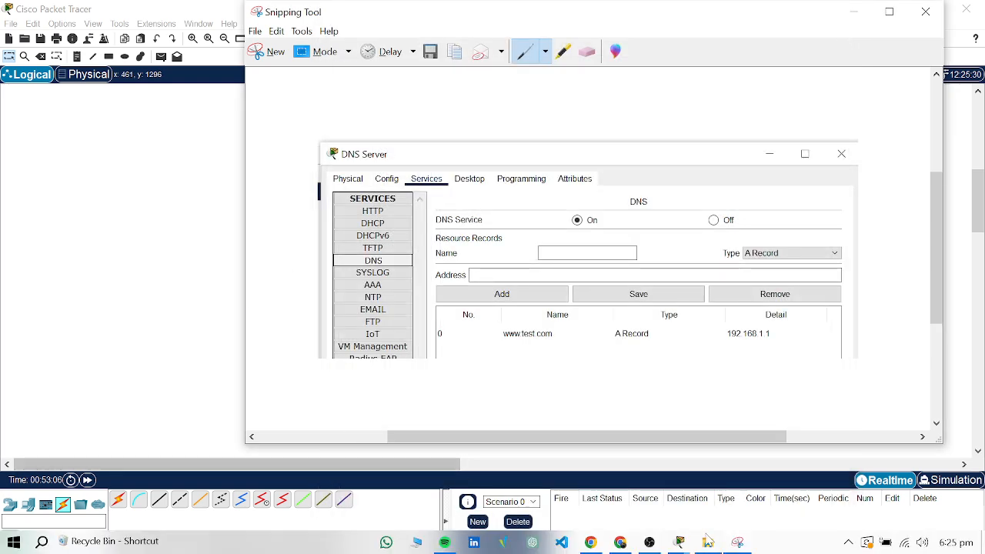
pyautogui.moveTo(681, 543)
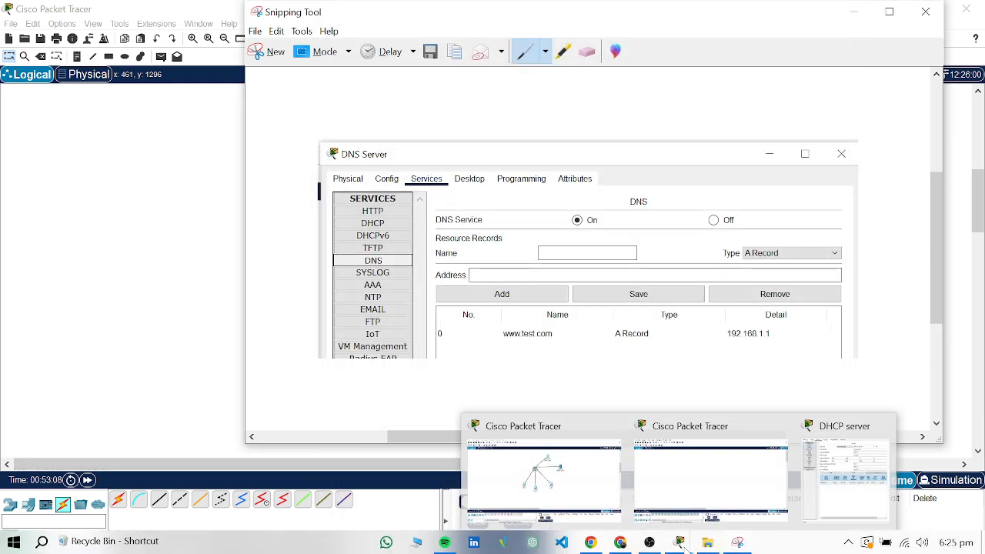
pyautogui.click(837, 485)
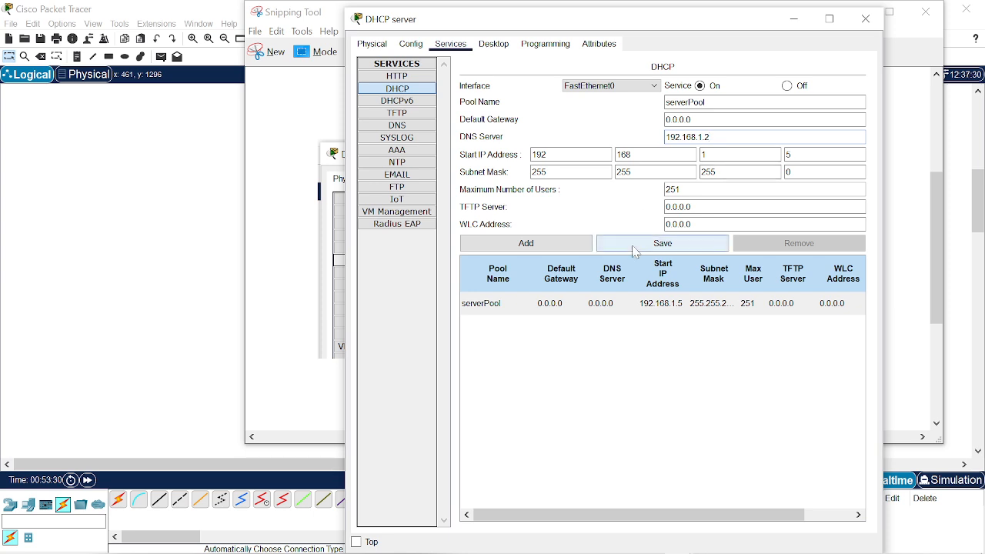
pyautogui.click(632, 302)
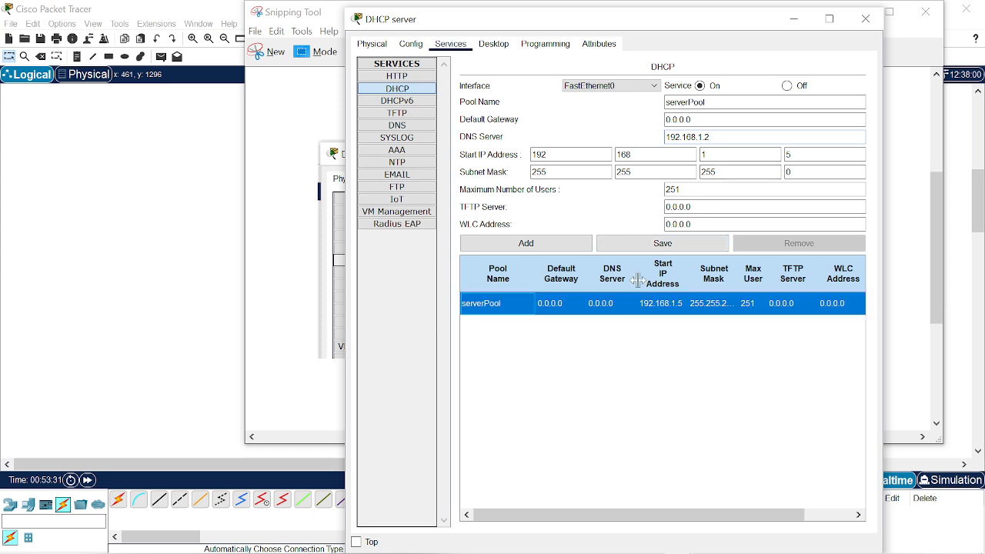
pyautogui.click(666, 246)
pyautogui.click(668, 248)
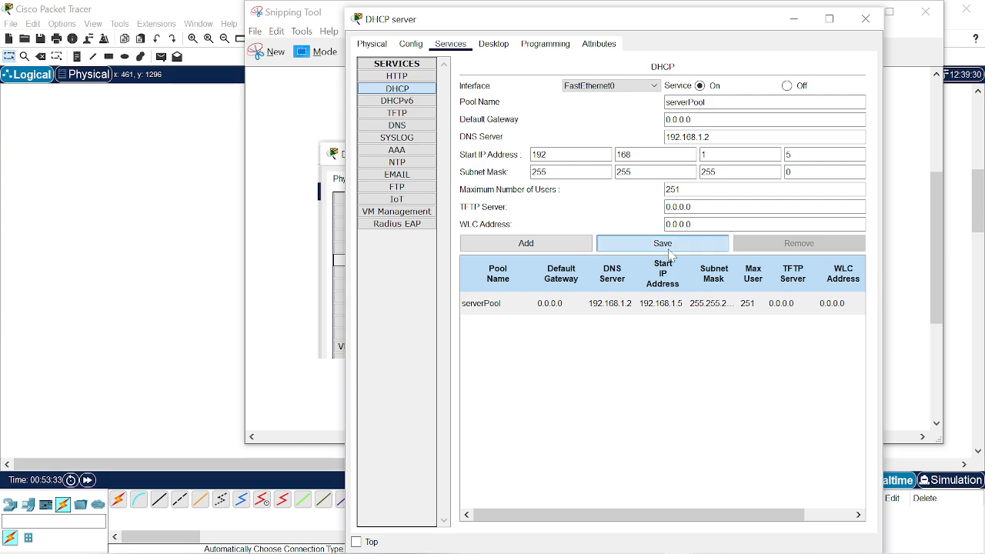
pyautogui.click(526, 243)
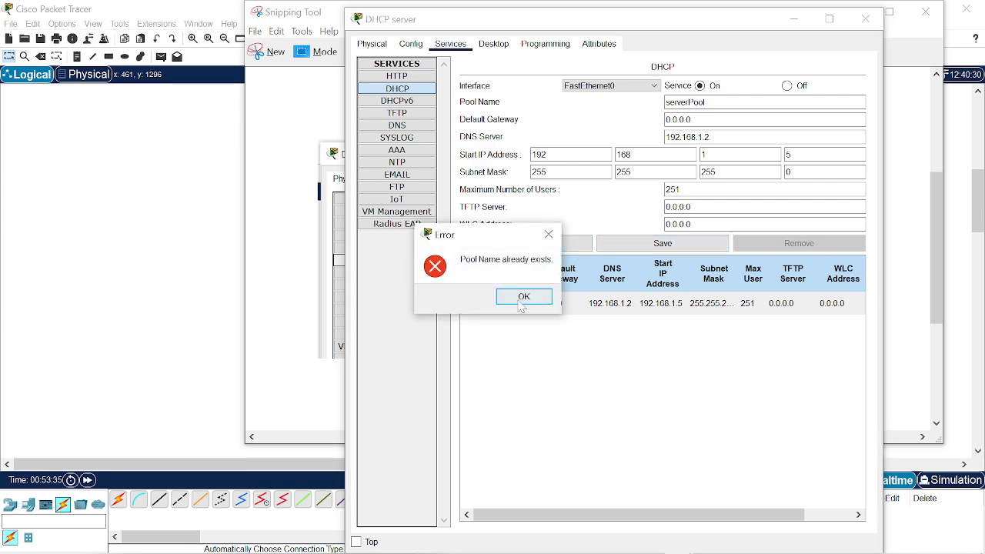
pyautogui.click(522, 299)
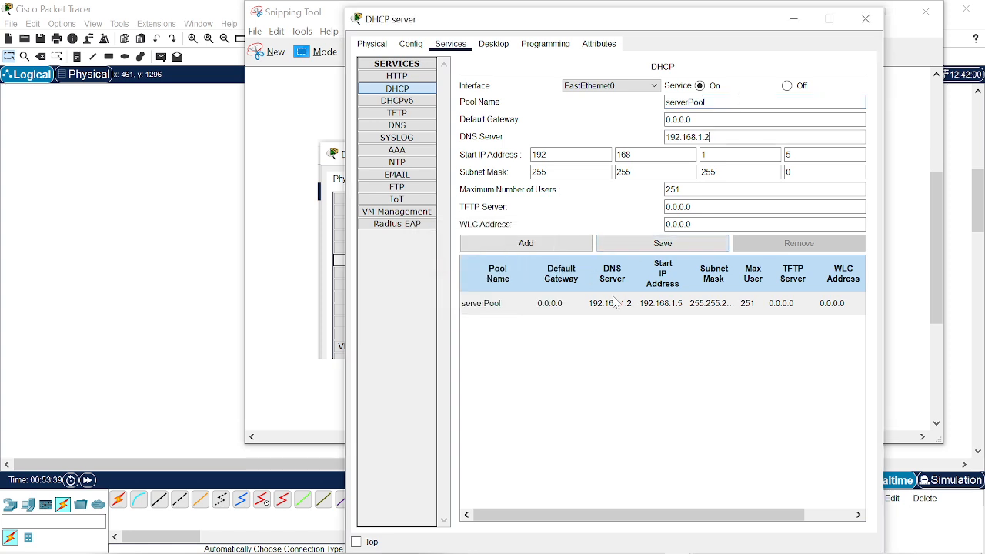
pyautogui.click(671, 301)
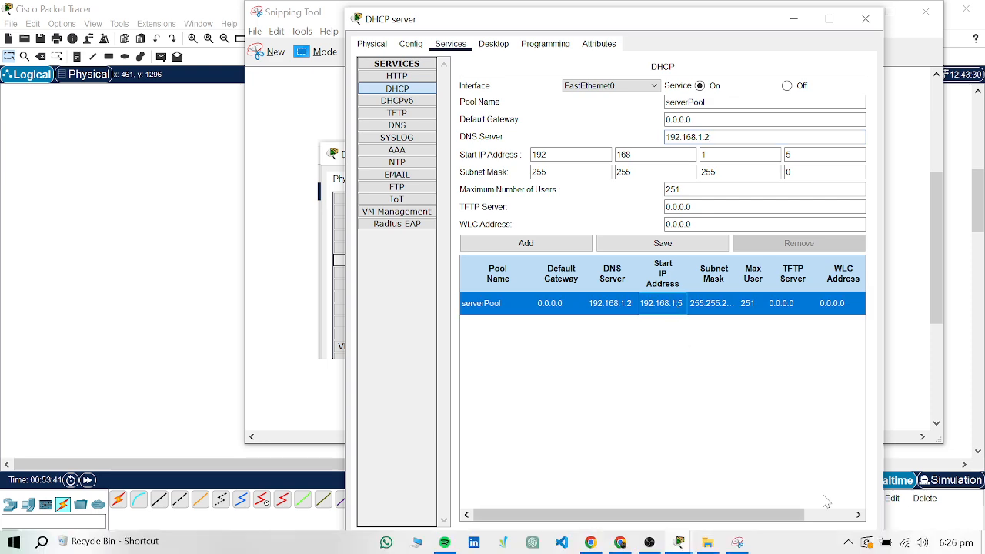
# - Switch to Snipping Tool and capture a rectangular snip of the DHCP server's DHCP service settings, including the serverPool row
pyautogui.click(736, 542)
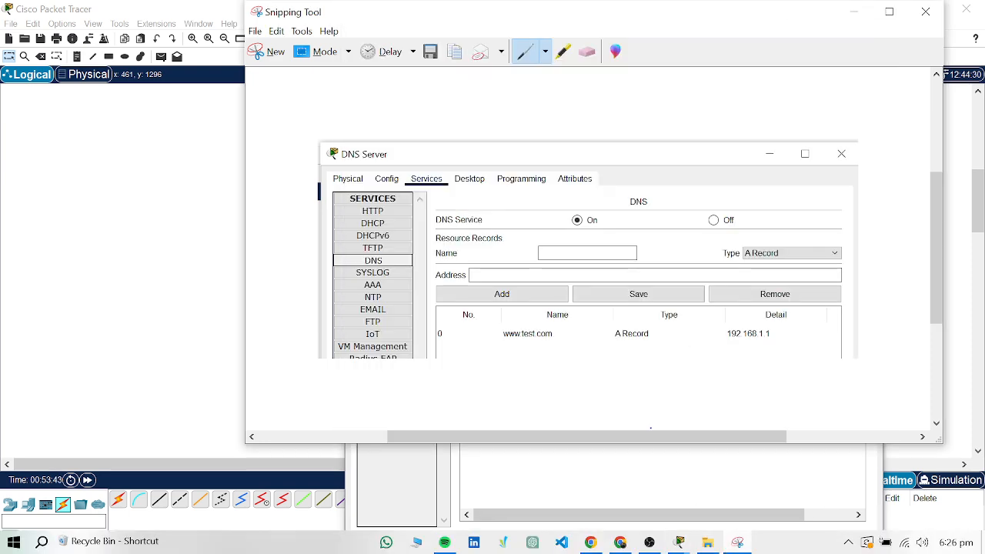
pyautogui.click(282, 59)
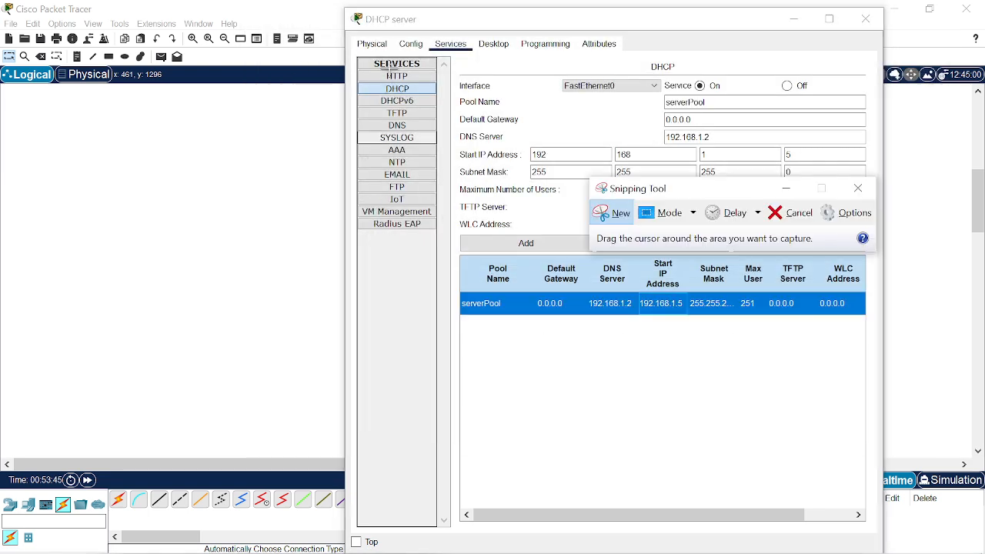
pyautogui.moveTo(343, 10); pyautogui.dragTo(882, 316)
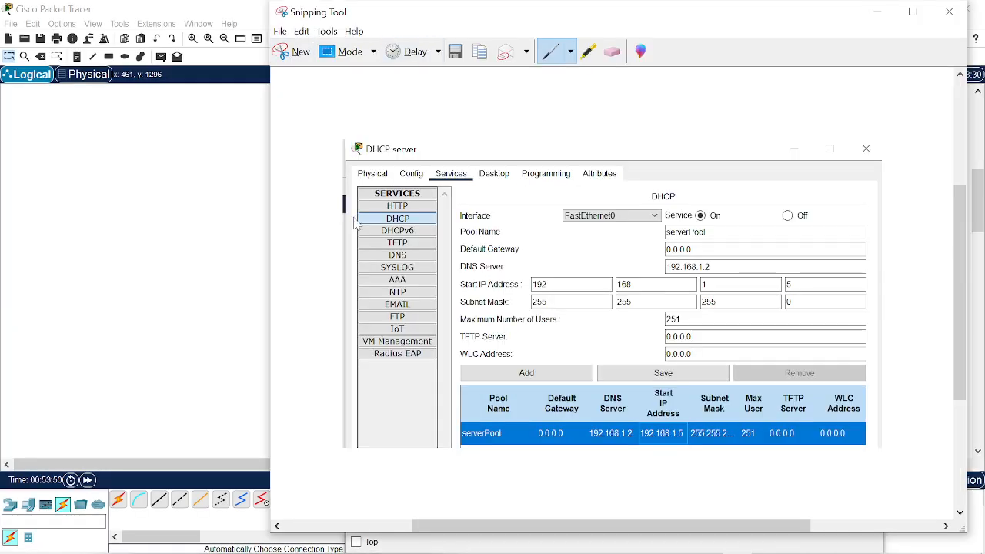
# - Save the DHCP service snip as the PNG image 1_6 on Local Disk (D:)
pyautogui.hotkey('ctrl', 's')
pyautogui.write('1')
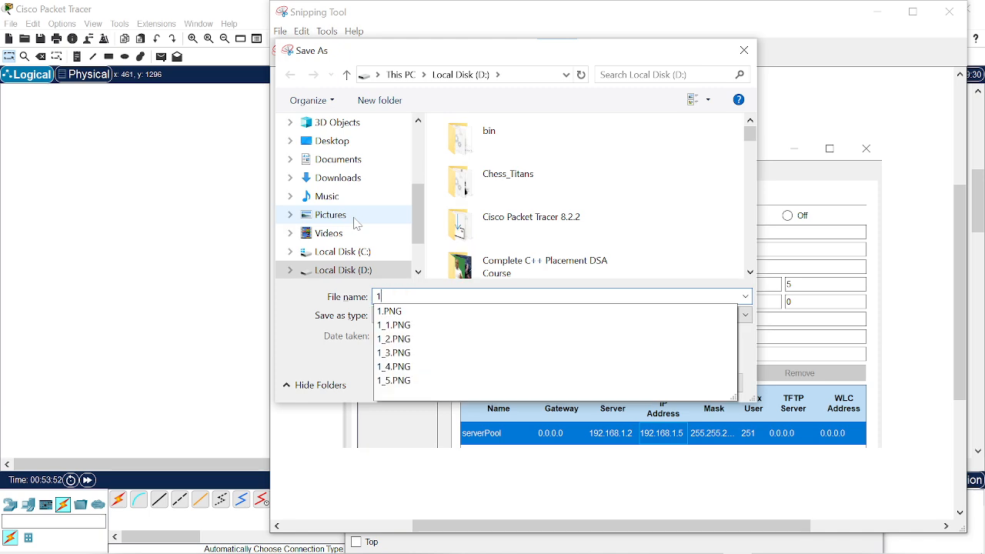
pyautogui.write('+')
pyautogui.press('BackSpace')
pyautogui.write('_6')
pyautogui.press('Return')
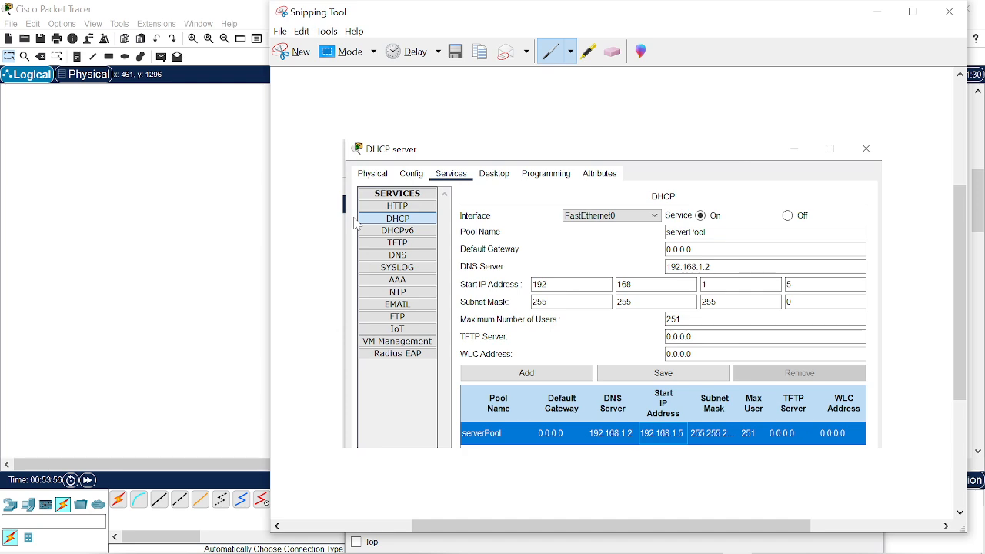
# - Back in Packet Tracer, set the IPv4 configuration of PC9's FastEthernet0 interface to DHCP
pyautogui.click(158, 308)
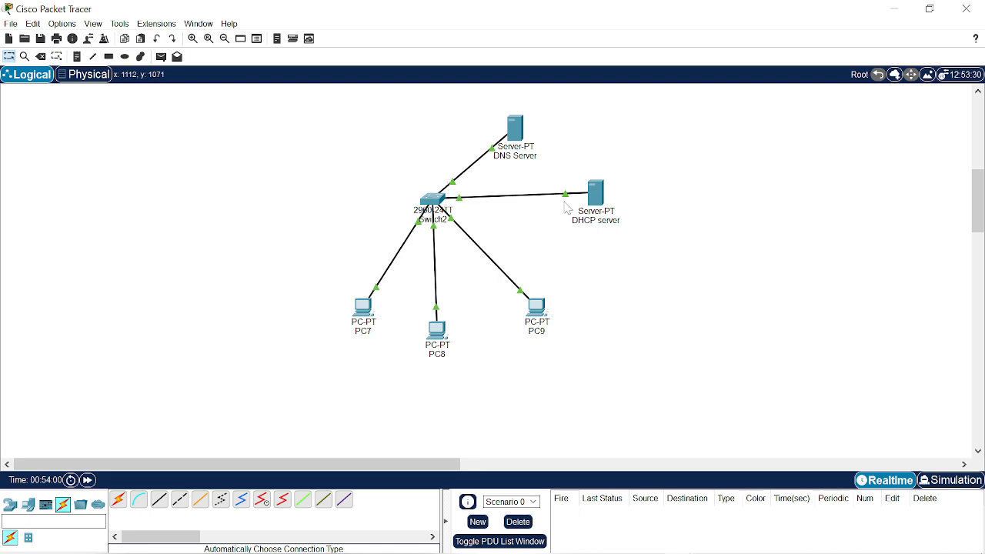
pyautogui.click(538, 312)
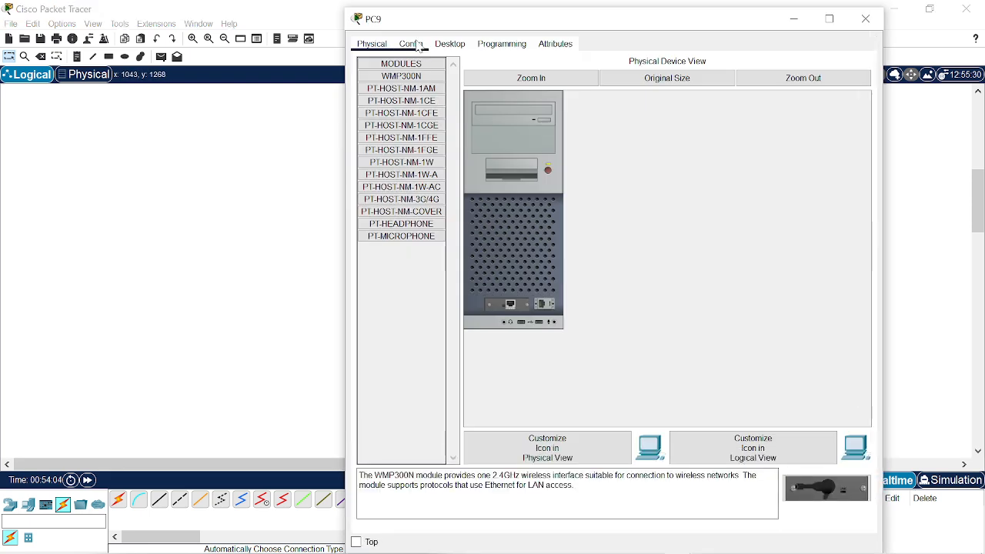
pyautogui.click(415, 45)
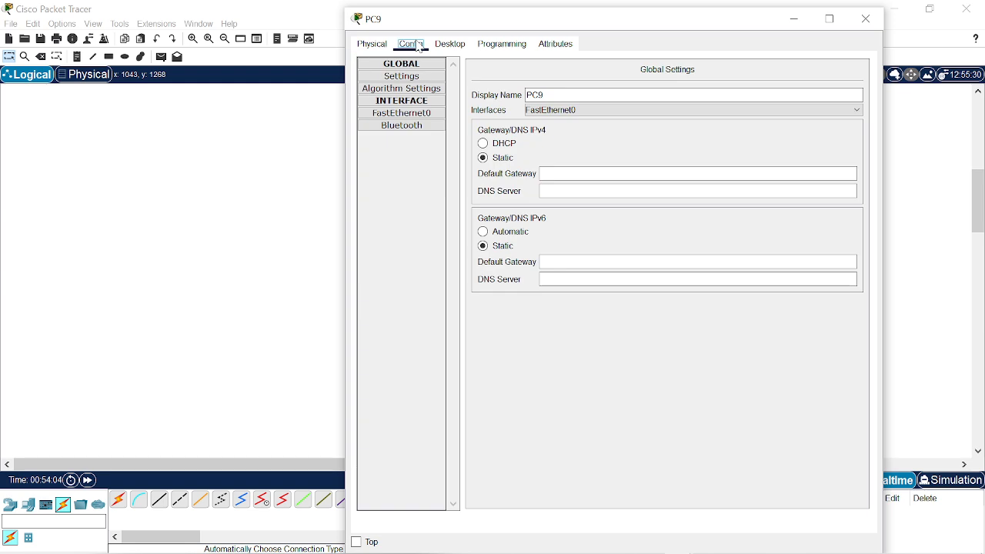
pyautogui.click(416, 113)
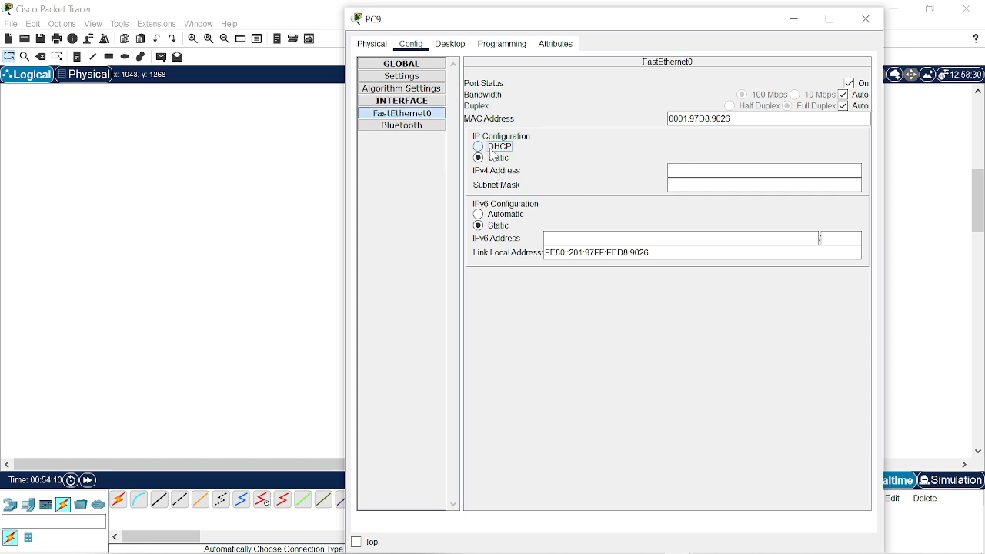
pyautogui.click(493, 147)
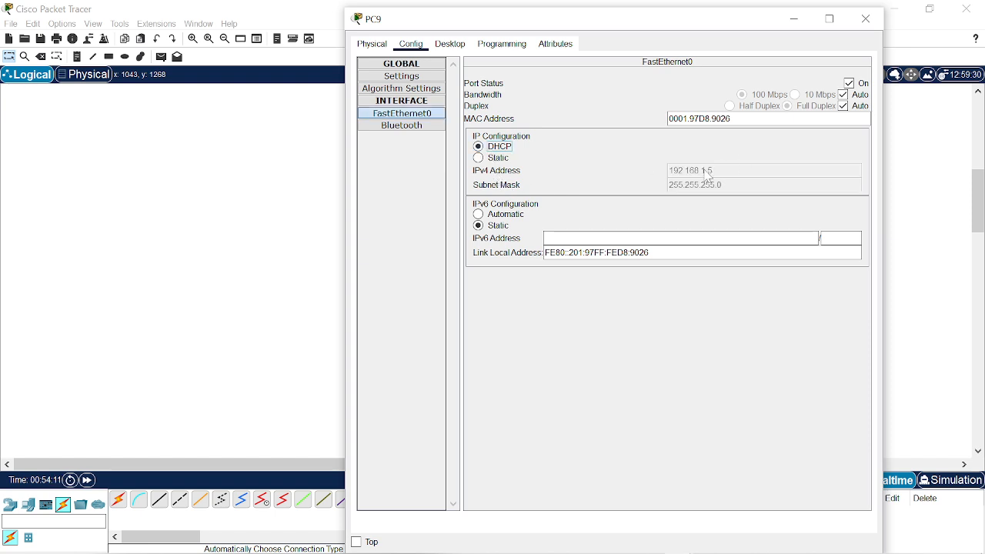
# - Switch to Snipping Tool and capture a rectangular snip of PC9's FastEthernet0 settings
pyautogui.click(735, 542)
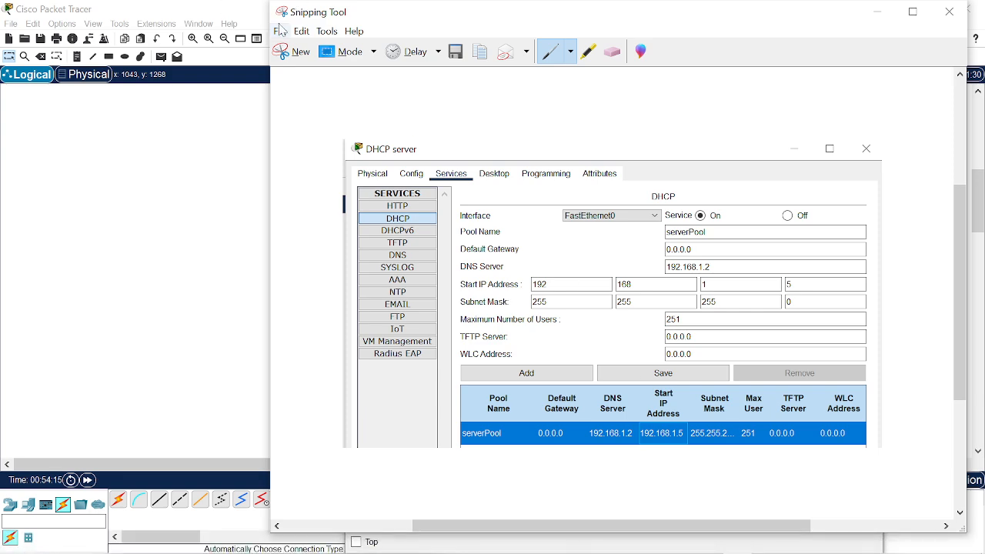
pyautogui.click(286, 50)
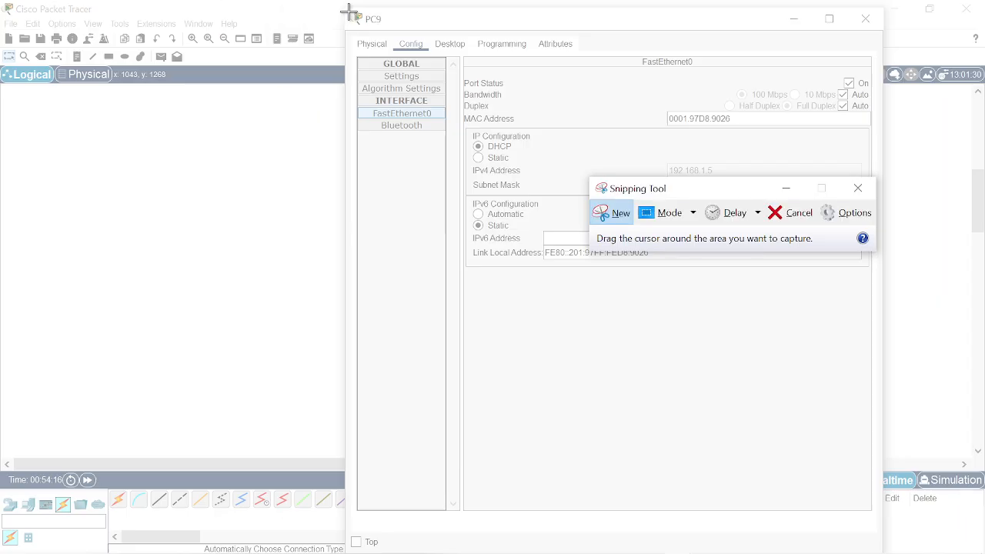
pyautogui.moveTo(348, 11); pyautogui.dragTo(882, 280)
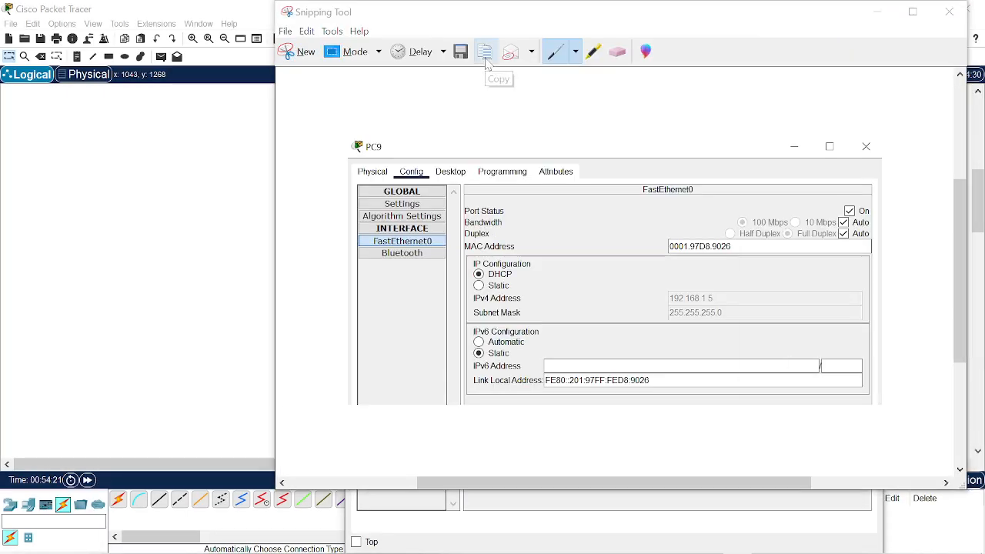
# - Save the PC9 snip as the PNG image 1_7 on Local Disk (D:), and close PC9's window in Packet Tracer
pyautogui.hotkey('ctrl', 's')
pyautogui.write('1_')
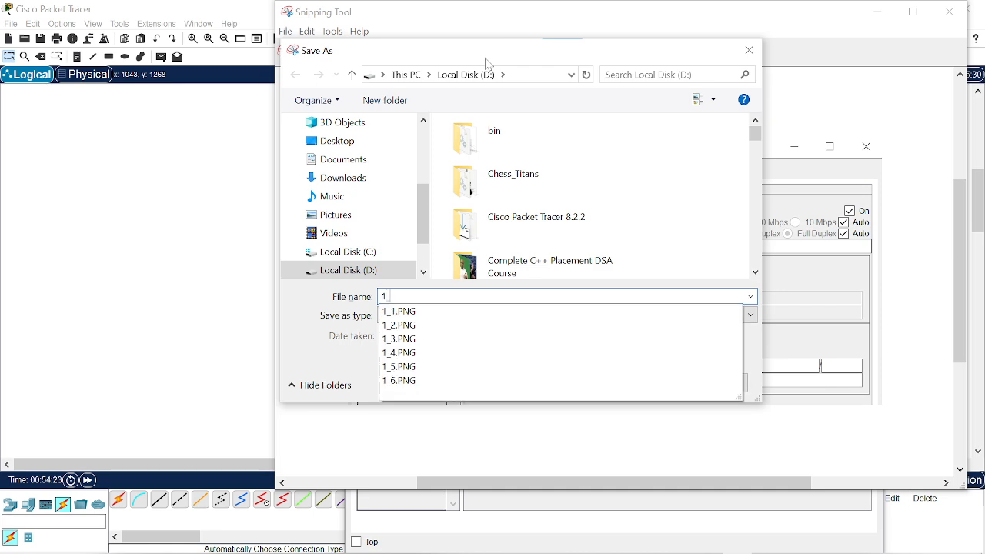
pyautogui.write('7')
pyautogui.press('Return')
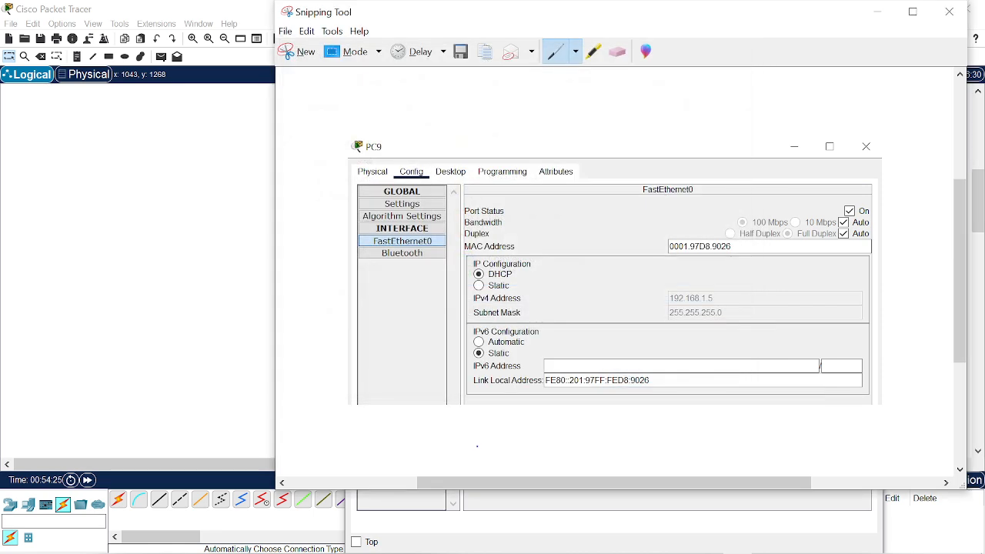
pyautogui.click(487, 536)
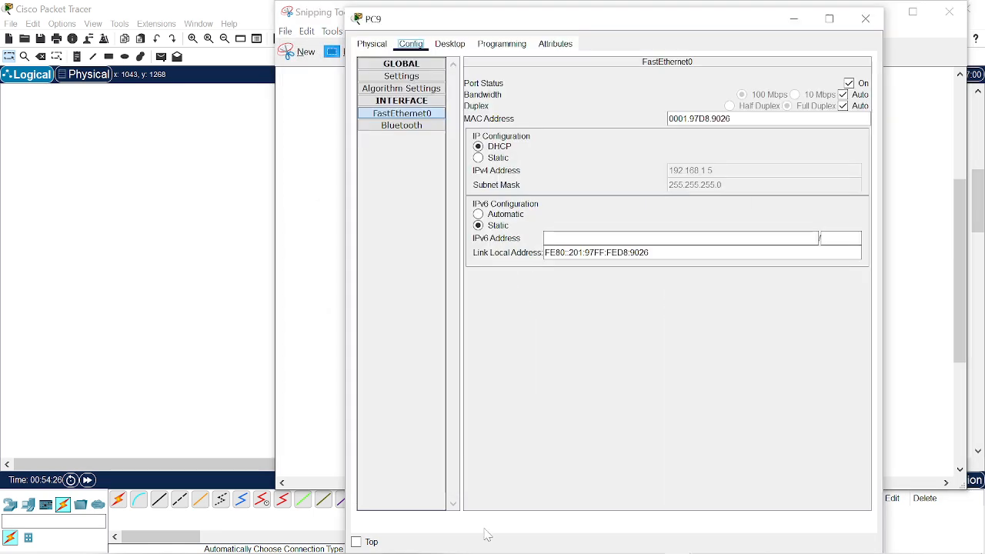
pyautogui.click(866, 20)
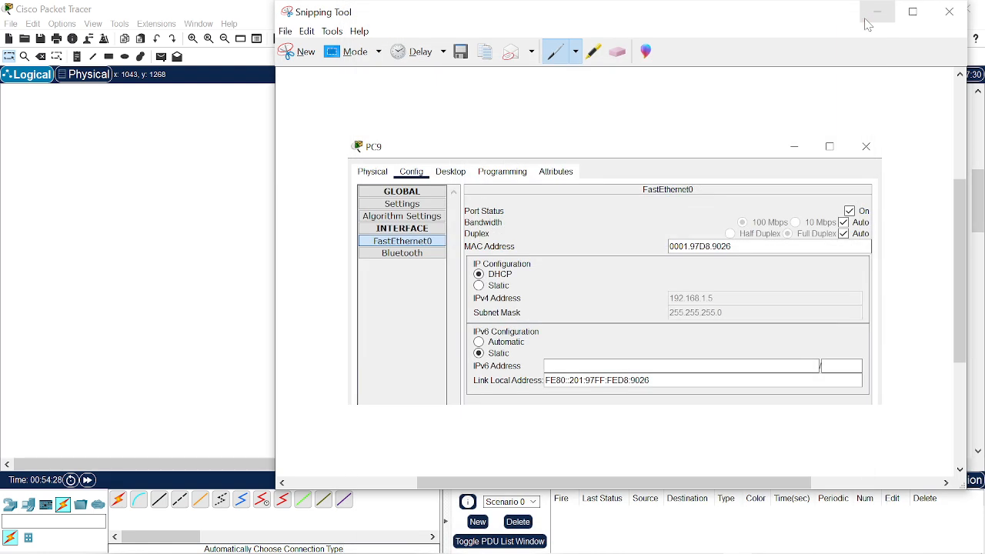
# - Open PC8 from the Packet Tracer workspace and set its FastEthernet0 IPv4 configuration to DHCP
pyautogui.click(205, 293)
pyautogui.click(449, 344)
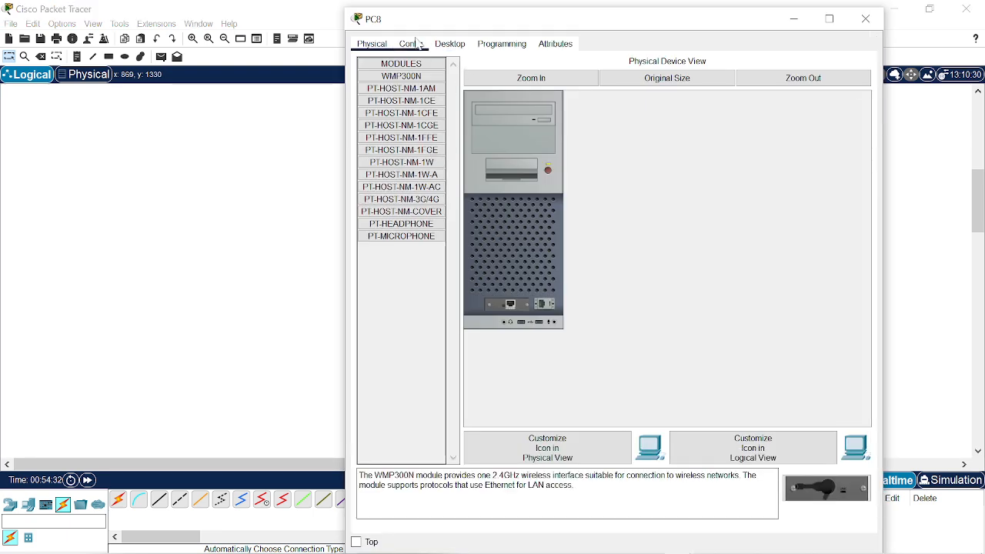
pyautogui.click(412, 44)
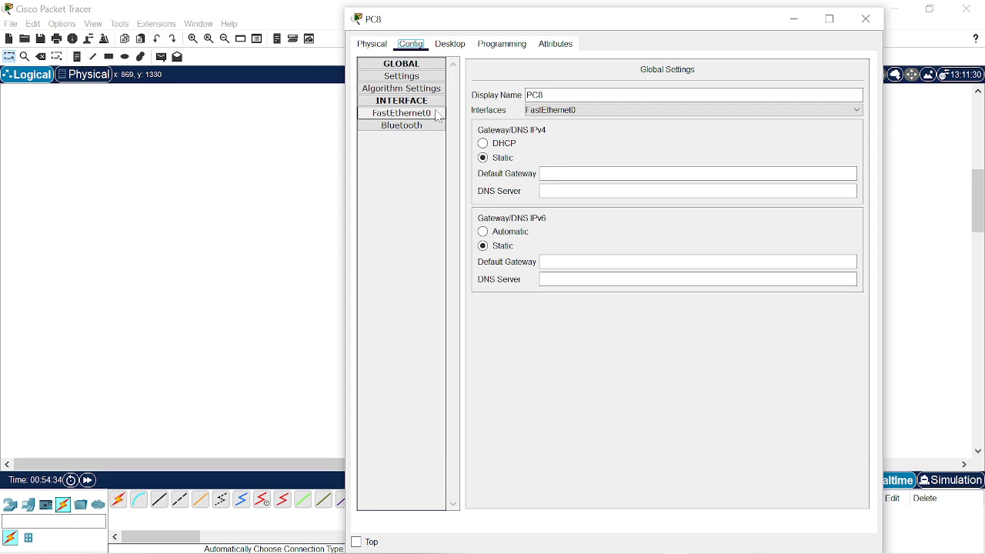
pyautogui.click(502, 146)
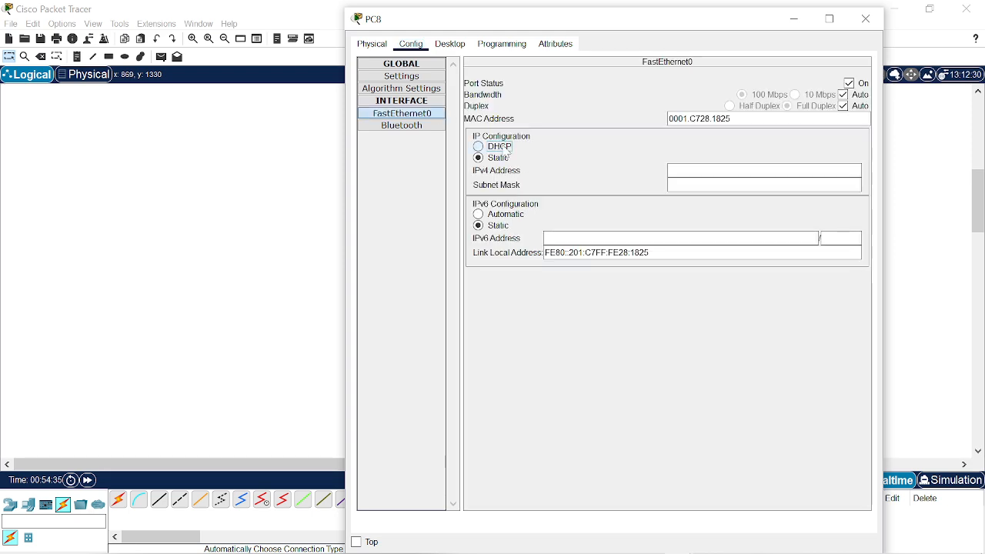
# - Close PC8's window, set the IPv4 configuration of PC7's FastEthernet0 interface to DHCP, and close PC7's window
pyautogui.click(866, 18)
pyautogui.click(368, 306)
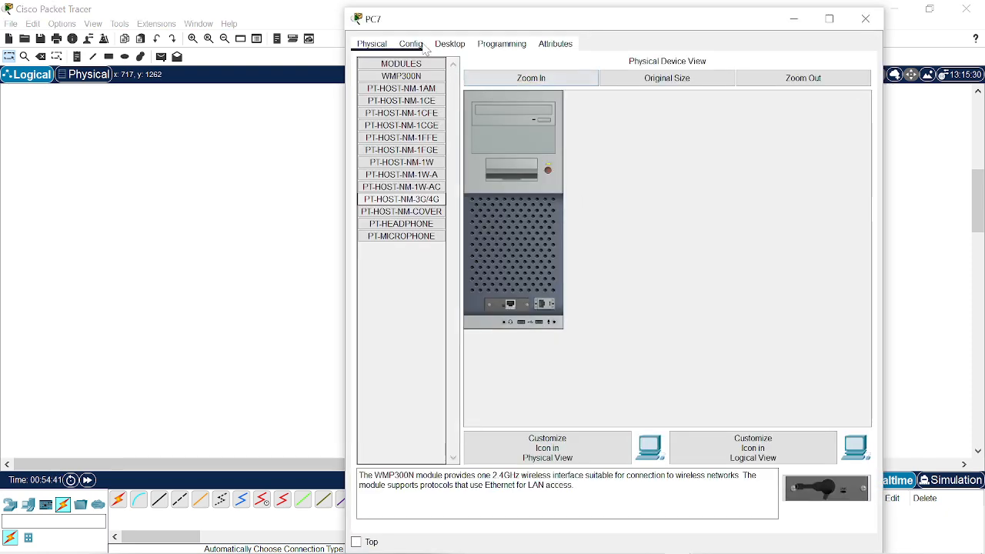
pyautogui.click(421, 46)
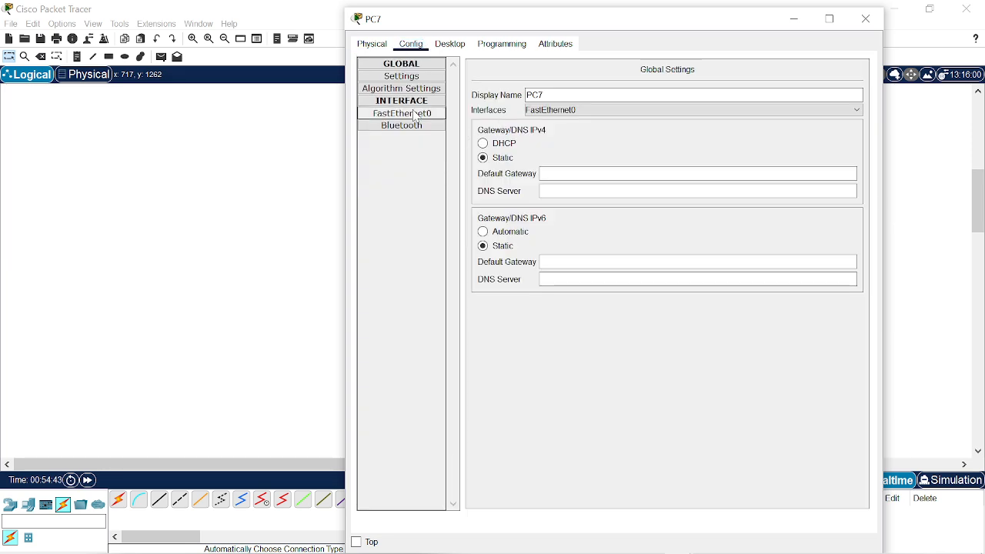
pyautogui.click(501, 146)
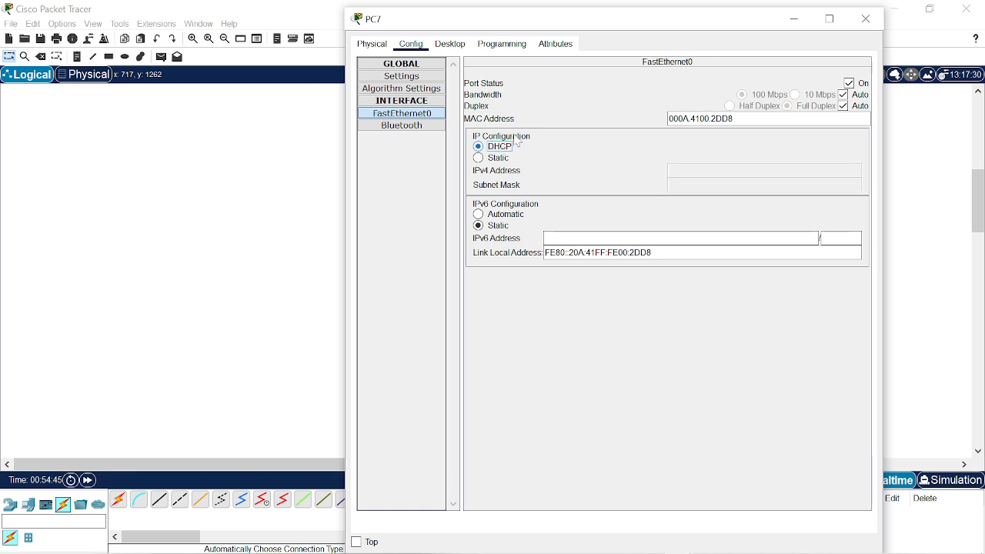
pyautogui.click(868, 18)
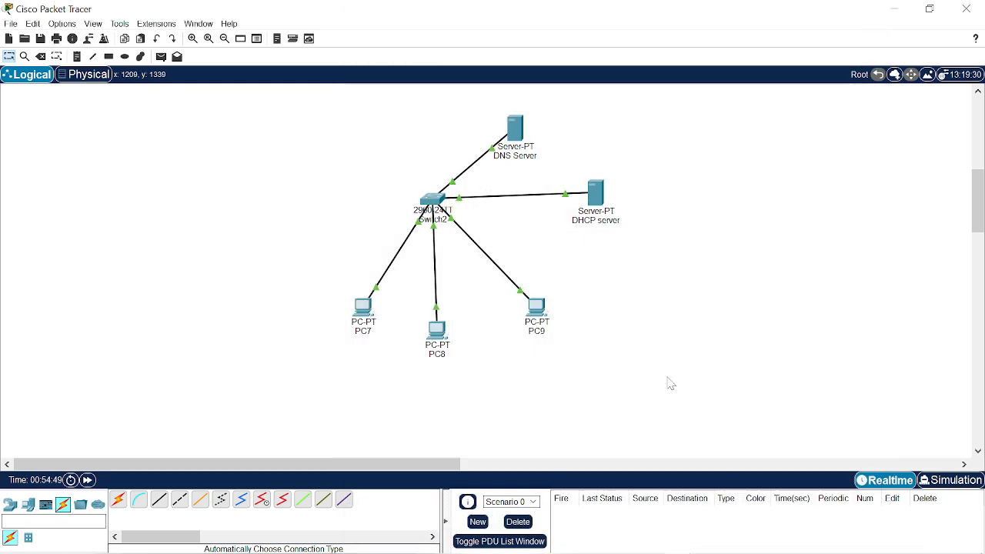
# - In Simulation mode, clear the current scenario and add a simple PDU from PC7 to PC9
pyautogui.click(947, 479)
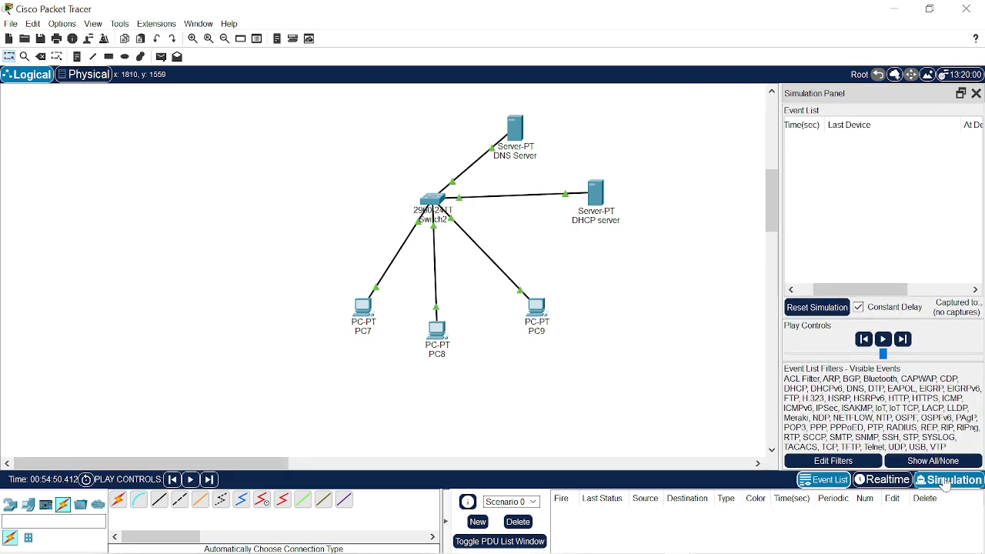
pyautogui.click(509, 523)
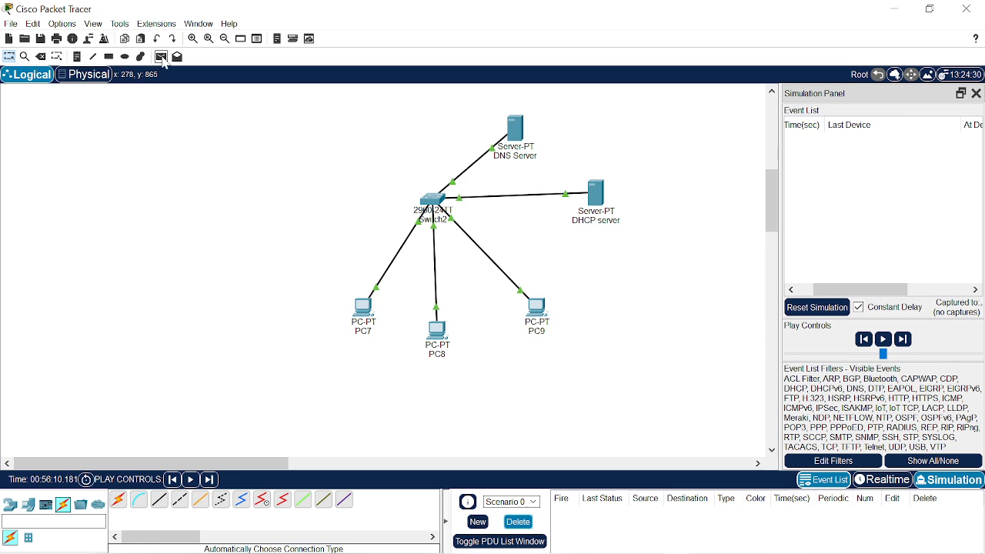
pyautogui.click(161, 57)
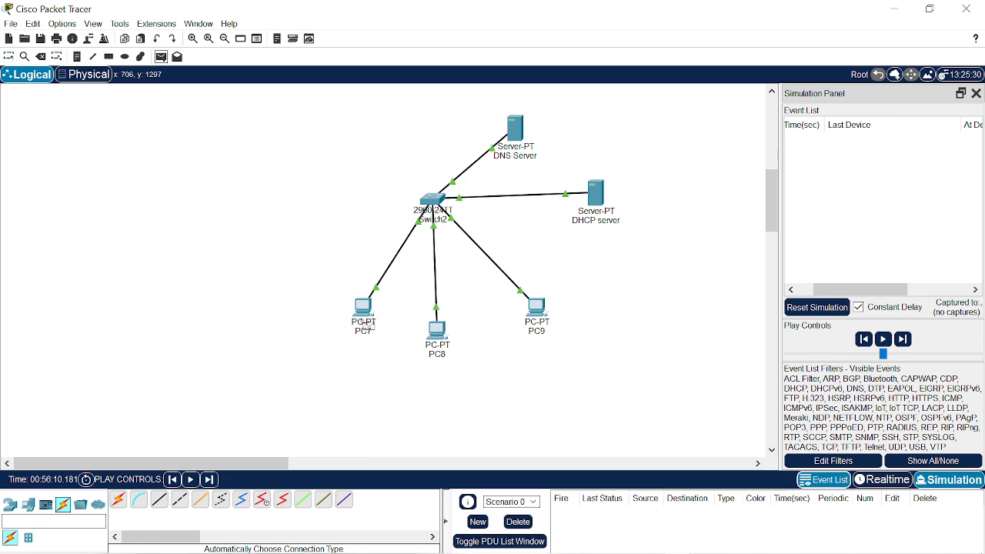
pyautogui.click(364, 318)
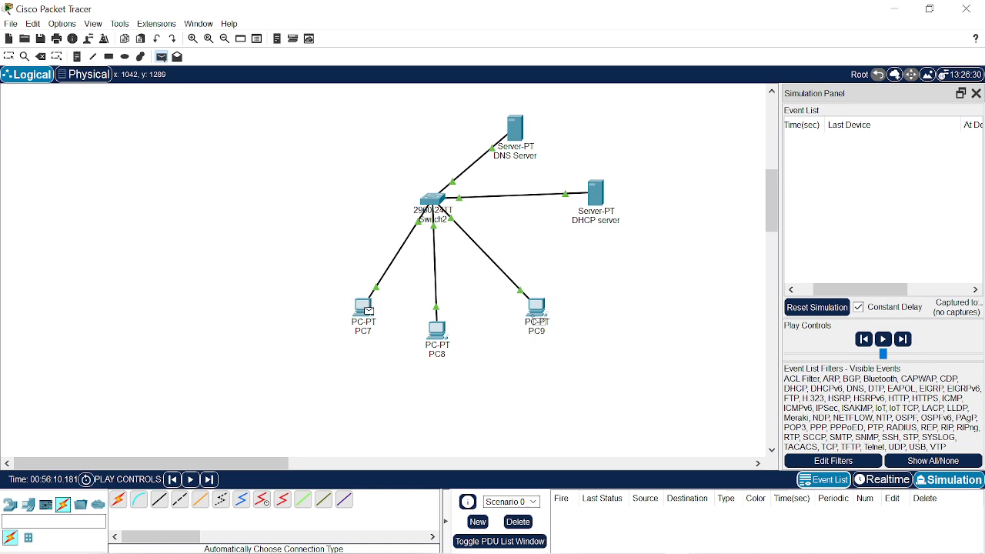
pyautogui.click(539, 320)
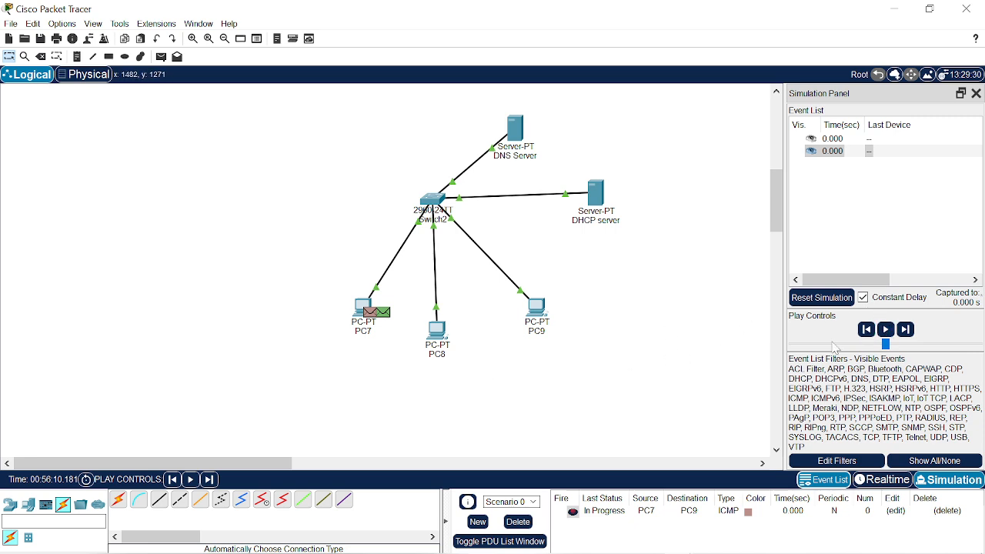
# - Play the simulation and widen the Simulation Panel to expose the event list's device and type columns
pyautogui.click(886, 329)
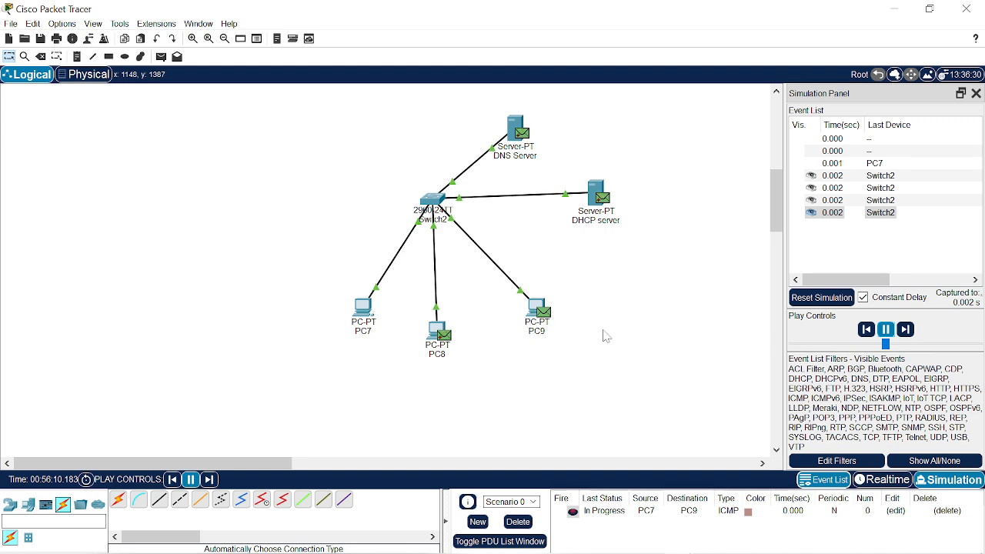
pyautogui.moveTo(541, 330)
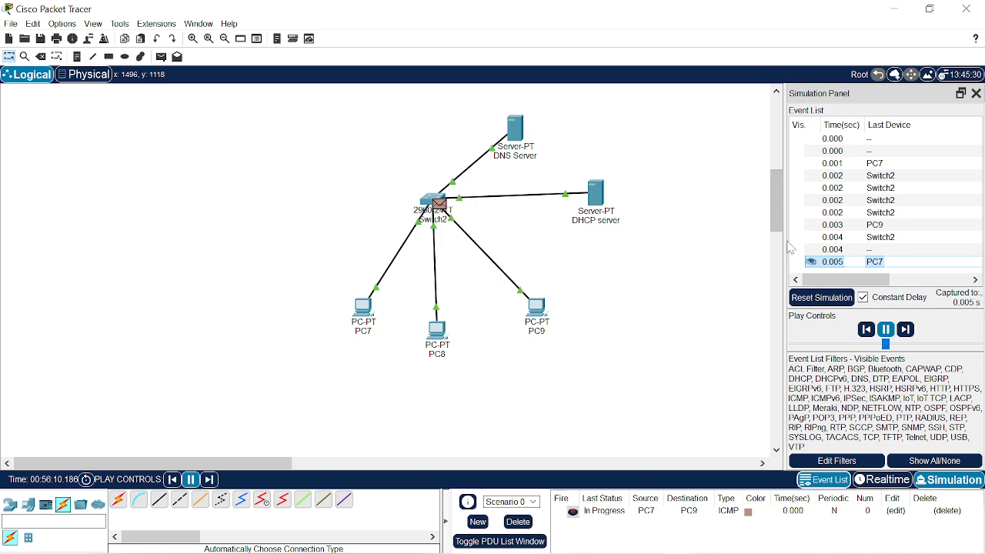
pyautogui.moveTo(785, 244); pyautogui.dragTo(563, 251)
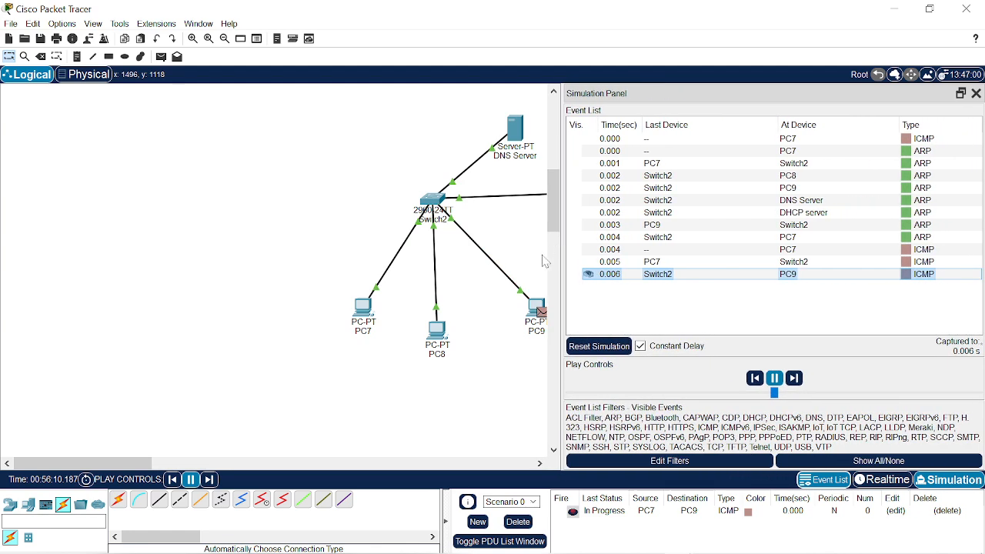
# - Follow the PDU exchange between PC7 and PC9 in the topology, pause the simulation, and close the Simulation Panel
pyautogui.hscroll(5, 543, 261)
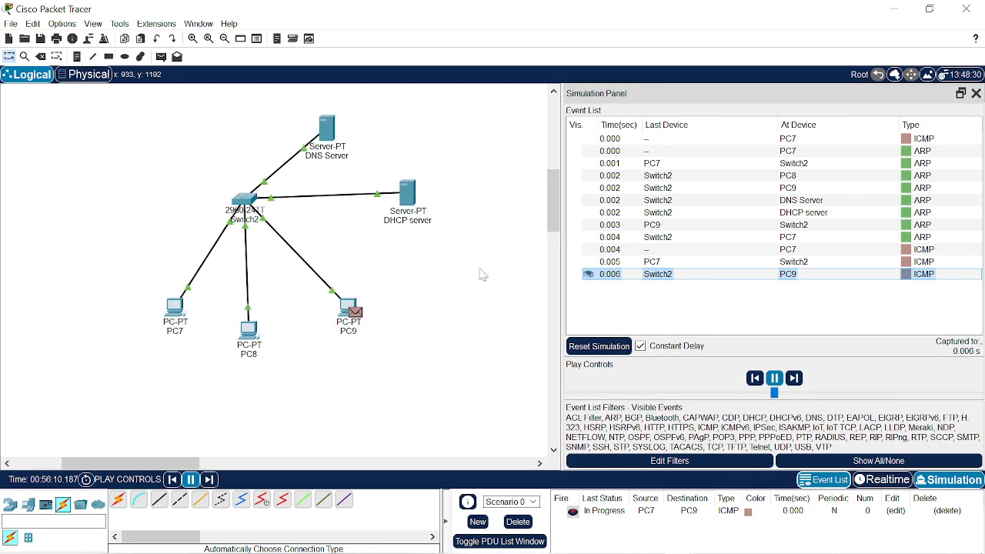
pyautogui.scroll(1, 479, 268)
pyautogui.scroll(2, 479, 269)
pyautogui.scroll(-2, 479, 268)
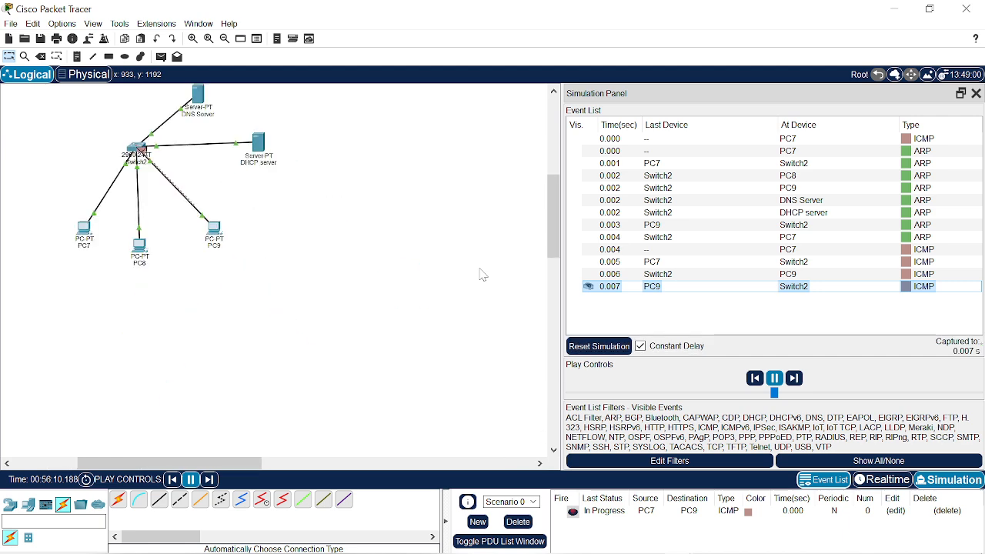
pyautogui.hscroll(-3, 483, 274)
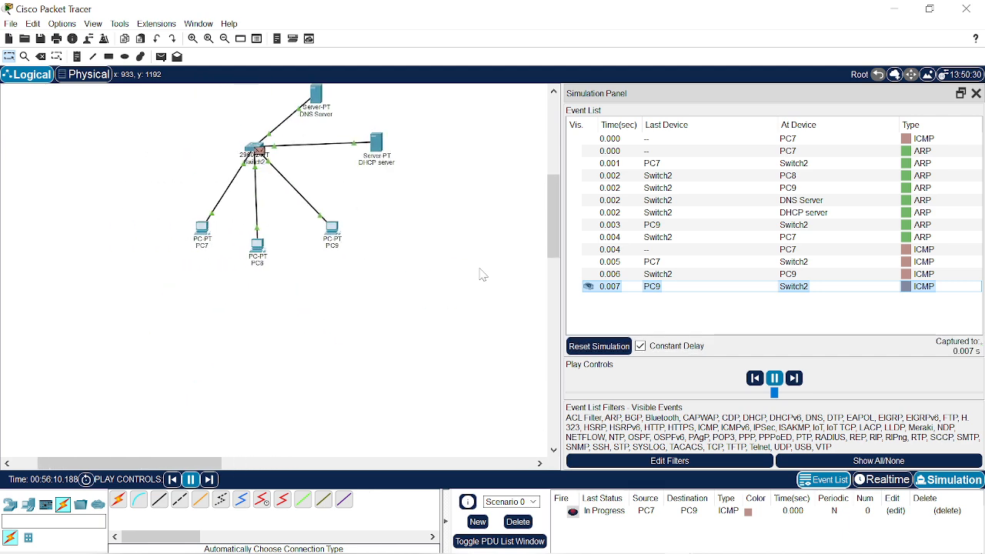
pyautogui.scroll(2, 483, 275)
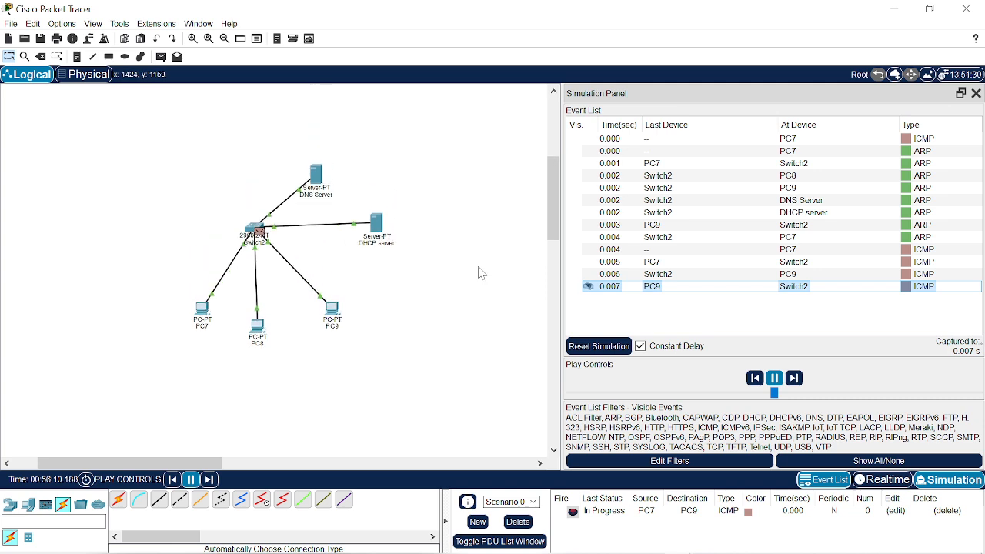
pyautogui.scroll(2, 200, 249)
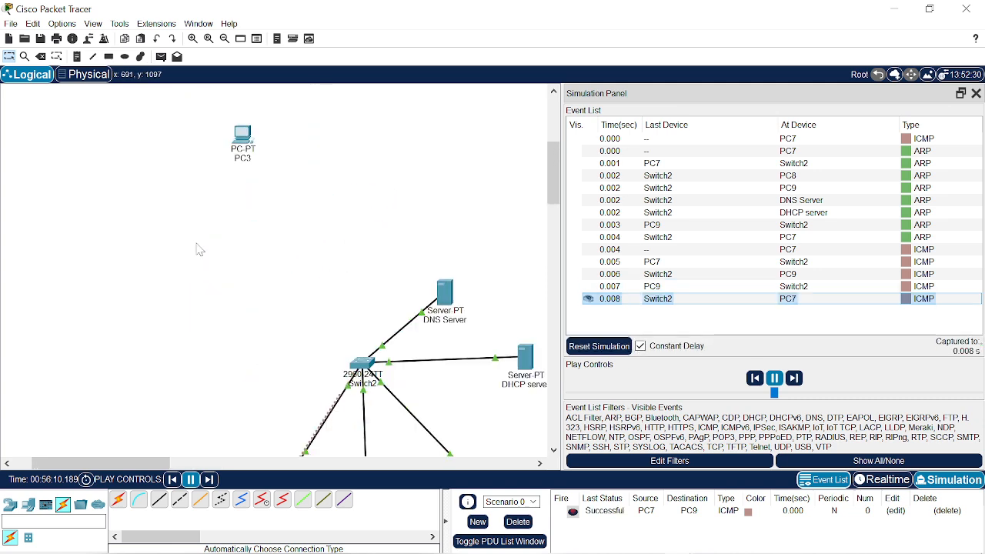
pyautogui.scroll(-1, 199, 250)
pyautogui.scroll(-2, 199, 249)
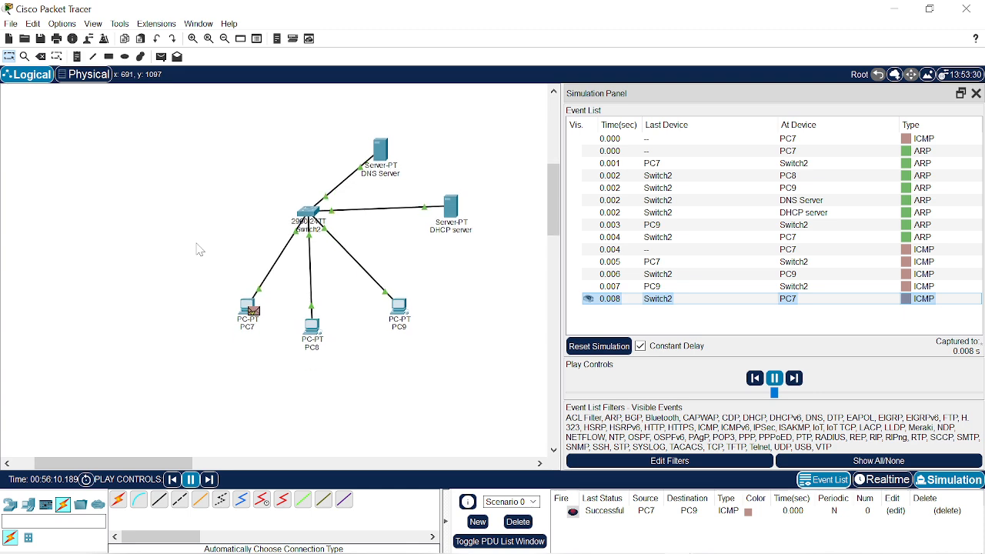
pyautogui.click(775, 379)
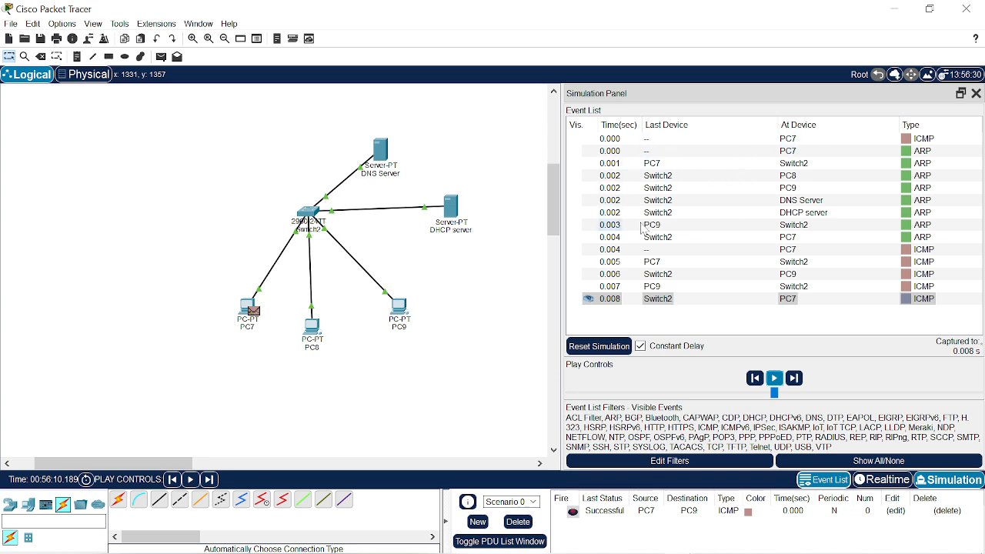
pyautogui.click(976, 93)
pyautogui.moveTo(500, 548)
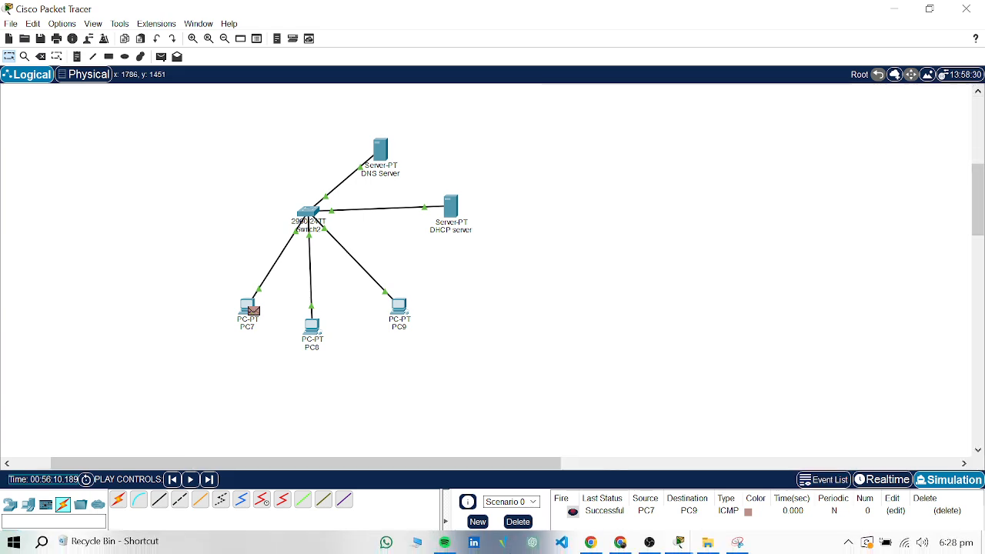
pyautogui.moveTo(651, 545)
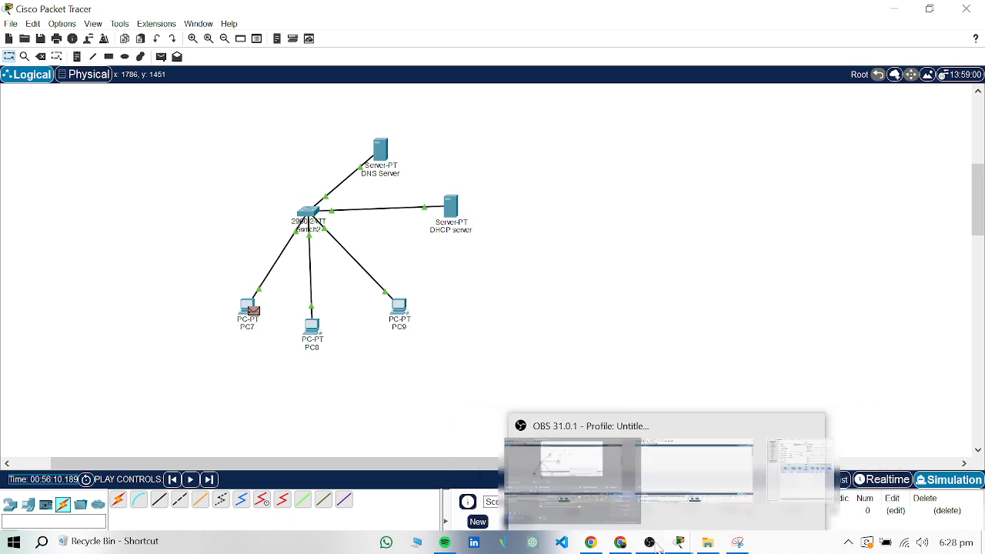